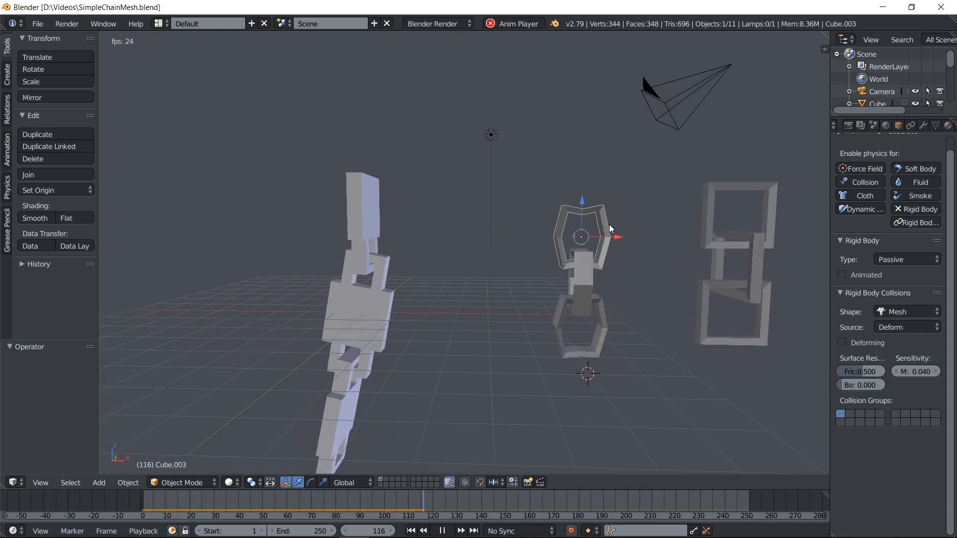
# Stop the chain animation, return to the first frame, and reload the start-up file for a new scene
pyautogui.click(441, 530)
pyautogui.click(416, 531)
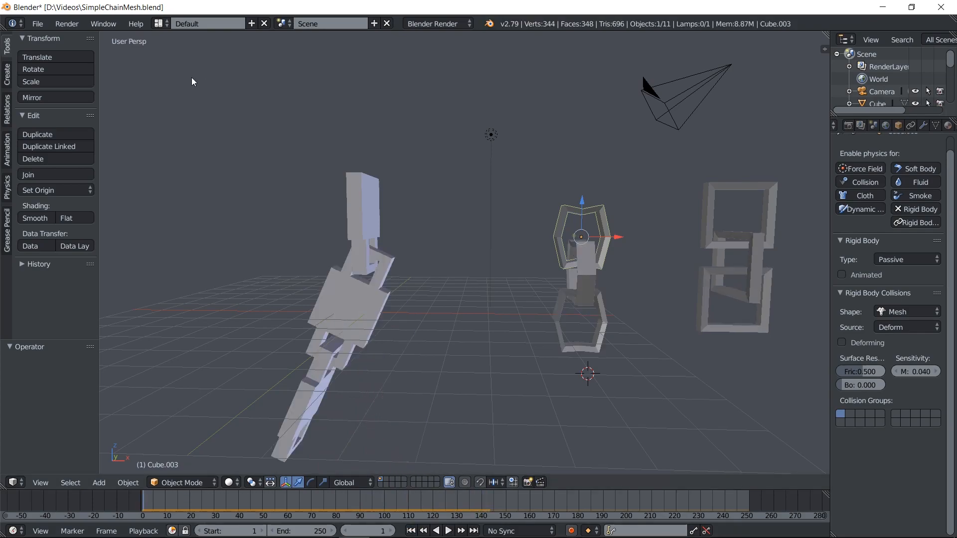
pyautogui.click(37, 24)
pyautogui.click(50, 38)
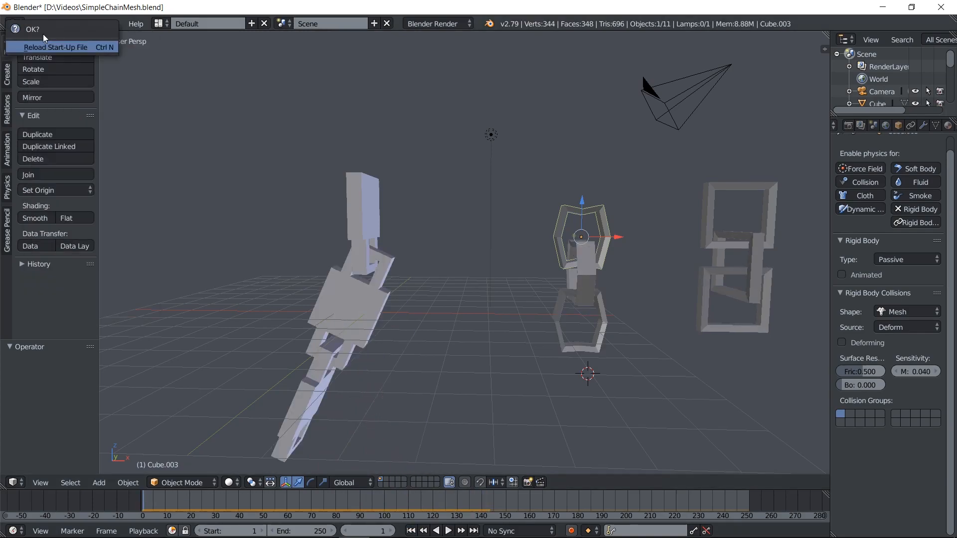
pyautogui.click(71, 45)
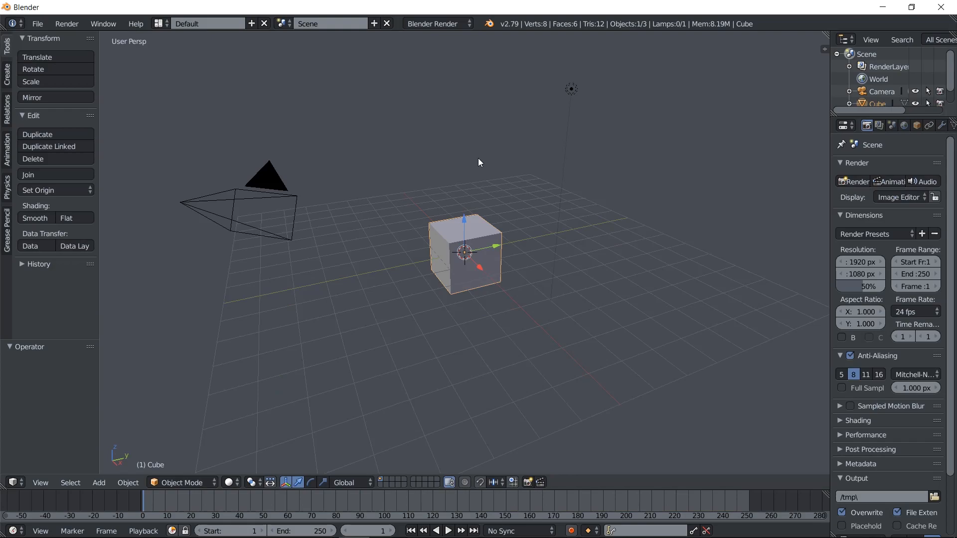
# Scale the default cube along the Y axis to about 0.25, working in the right orthographic view
pyautogui.keyDown('shift'); pyautogui.moveTo(505, 181); pyautogui.dragTo(522, 257, button='middle'); pyautogui.keyUp('shift')
pyautogui.scroll(3, 522, 307)
pyautogui.scroll(-2, 528, 306)
pyautogui.moveTo(591, 303); pyautogui.dragTo(570, 289, button='middle')
pyautogui.press('KP_3')
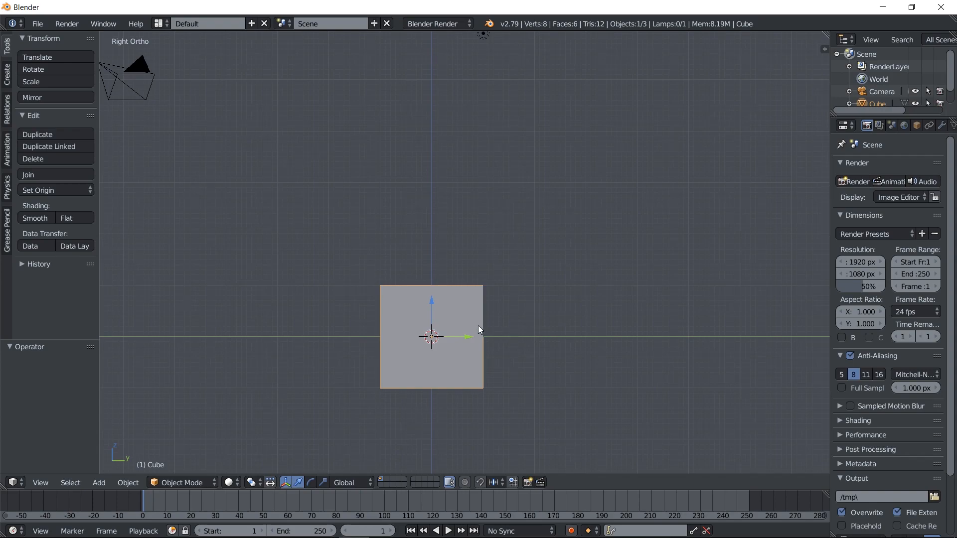
pyautogui.scroll(-1, 478, 325)
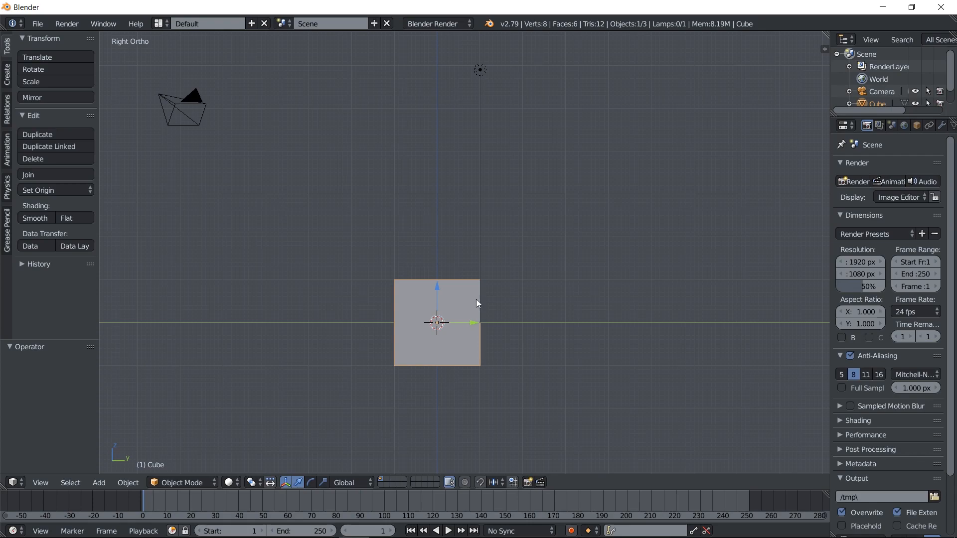
pyautogui.scroll(1, 498, 316)
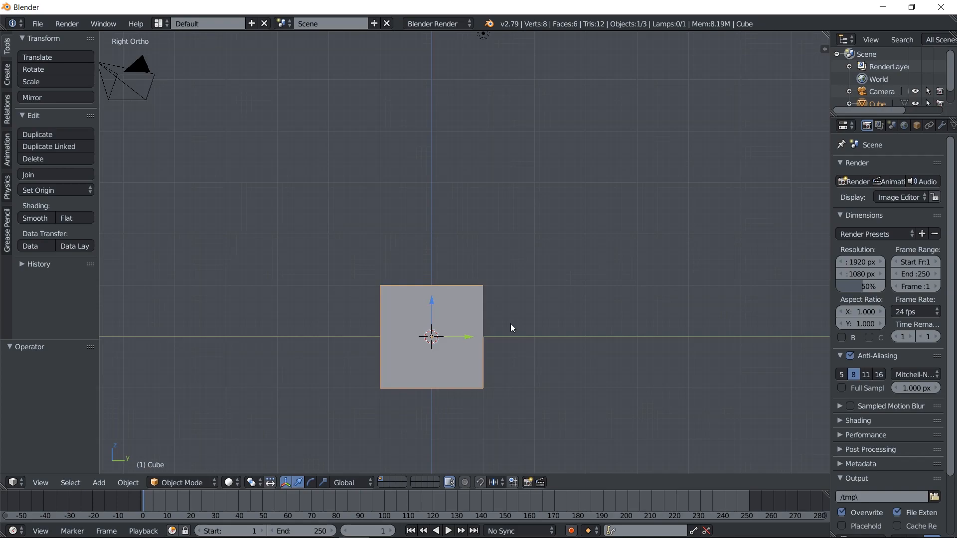
pyautogui.press('s')
pyautogui.press('y')
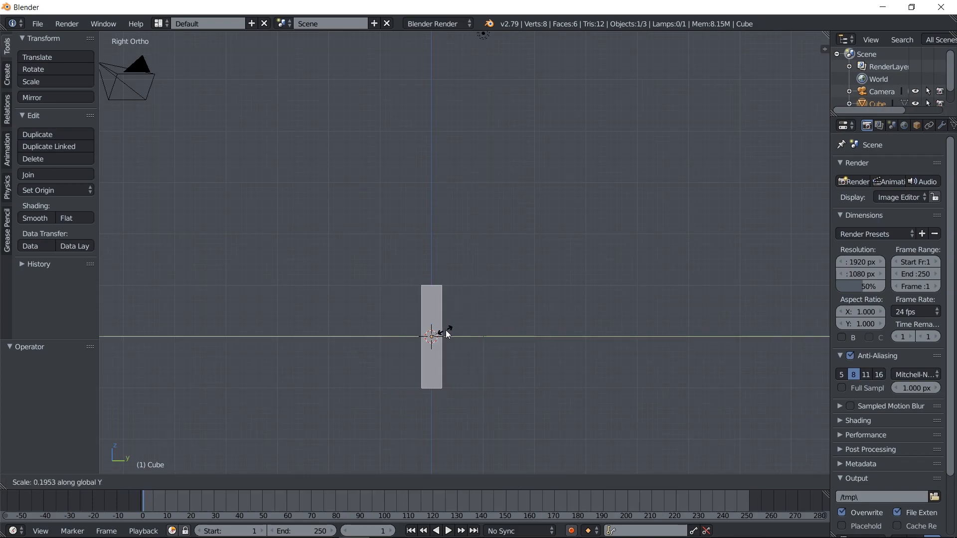
pyautogui.click(451, 333)
# Cut the thin cube with a centred vertical edge loop and delete the vertices of its negative X half
pyautogui.press('z')
pyautogui.press('KP_1')
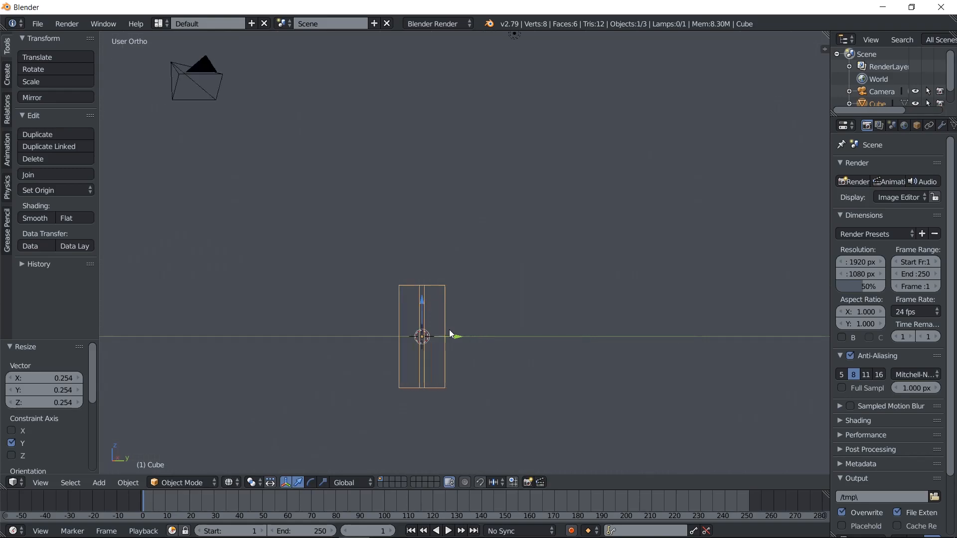
pyautogui.press('Tab')
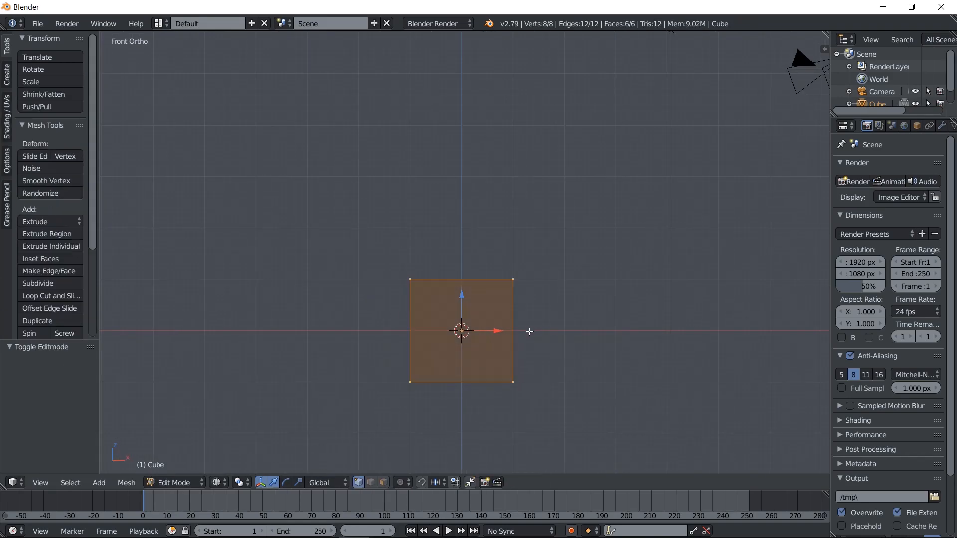
pyautogui.keyDown('shift'); pyautogui.moveTo(529, 330); pyautogui.dragTo(481, 299, button='middle'); pyautogui.keyUp('shift')
pyautogui.hotkey('ctrl', 'r')
pyautogui.click(429, 272)
pyautogui.rightClick(429, 273)
pyautogui.press('a')
pyautogui.press('c')
pyautogui.moveTo(388, 250); pyautogui.dragTo(375, 370)
pyautogui.rightClick(374, 371)
pyautogui.press('x')
pyautogui.click(374, 371)
pyautogui.press('z')
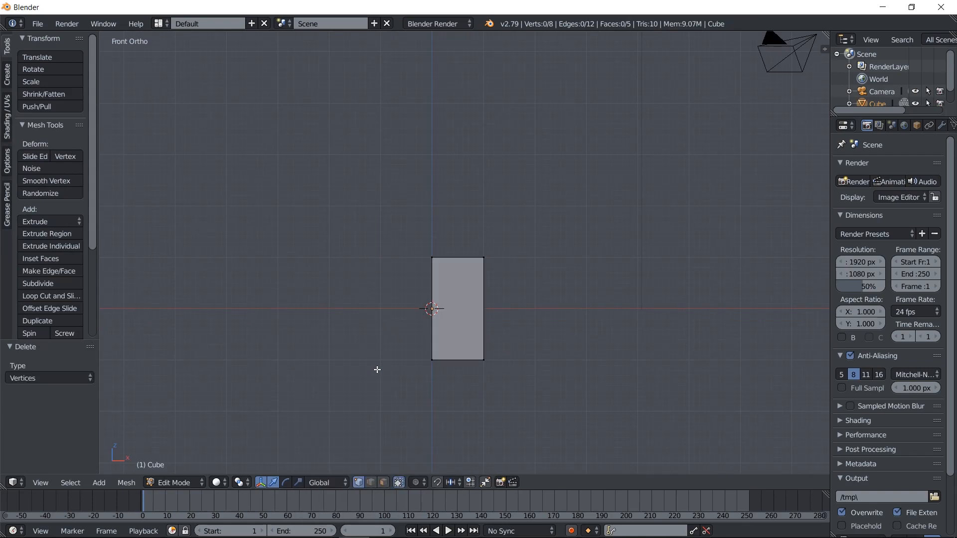
# Add a Mirror modifier on the X axis to the half cube and edit it in wireframe display
pyautogui.scroll(1, 375, 373)
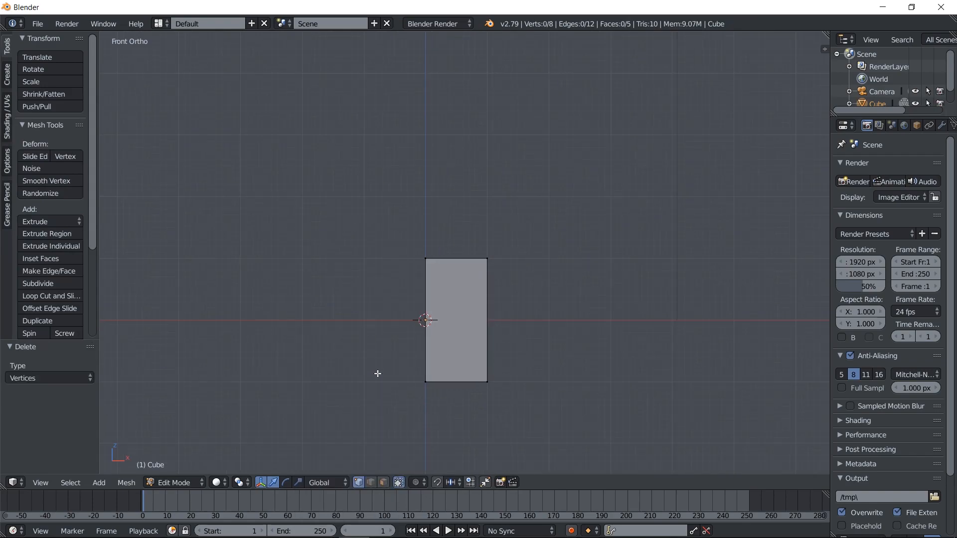
pyautogui.click(942, 126)
pyautogui.click(888, 168)
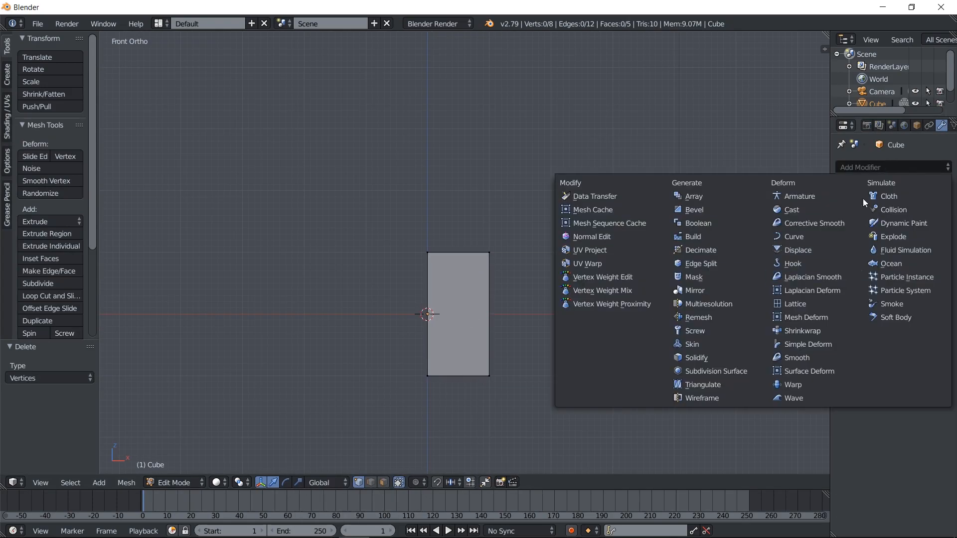
pyautogui.click(719, 290)
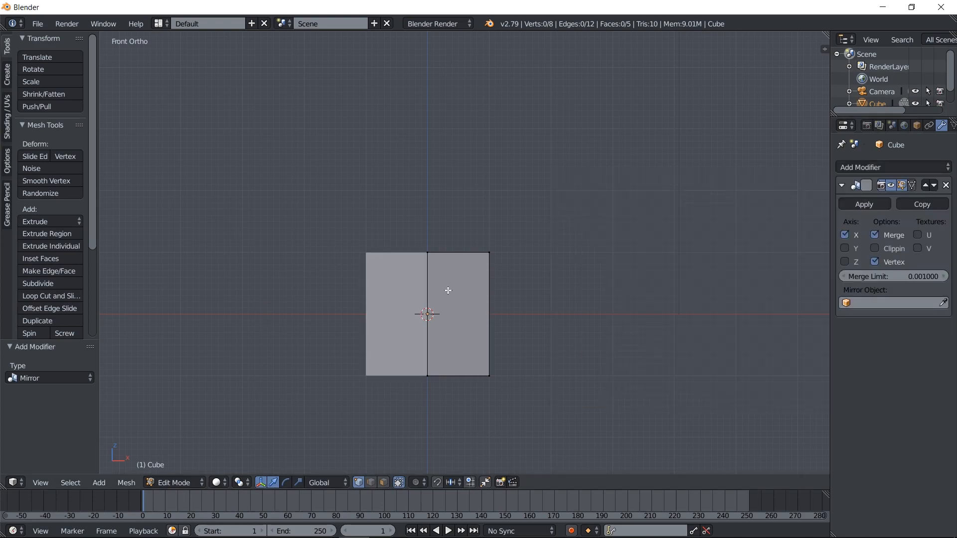
pyautogui.press('Tab')
pyautogui.press('z')
pyautogui.press('Tab')
# Circle-select all vertices of the half cube and open the delete options for its upper outer vertex
pyautogui.press('c')
pyautogui.moveTo(493, 246); pyautogui.dragTo(493, 423)
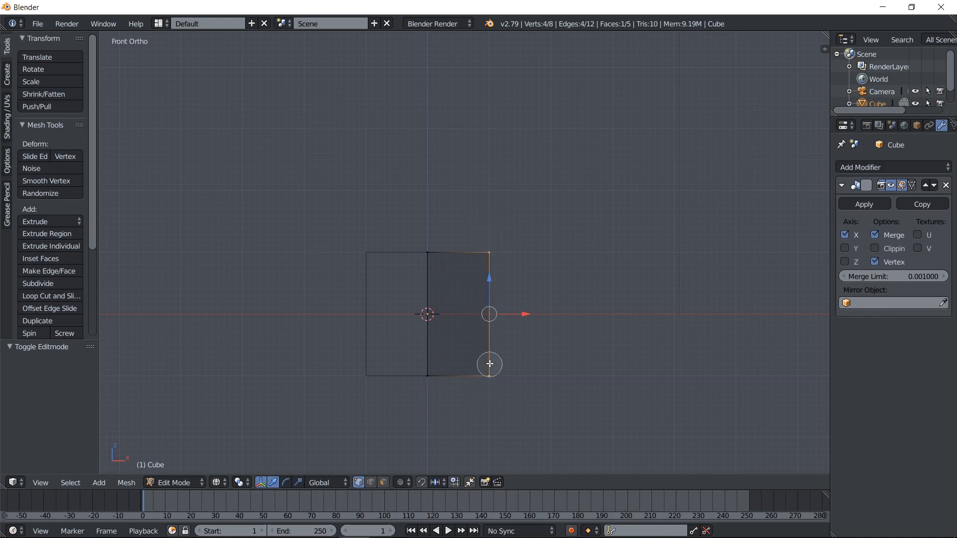
pyautogui.press('Escape')
pyautogui.press('c')
pyautogui.moveTo(451, 247); pyautogui.dragTo(438, 245)
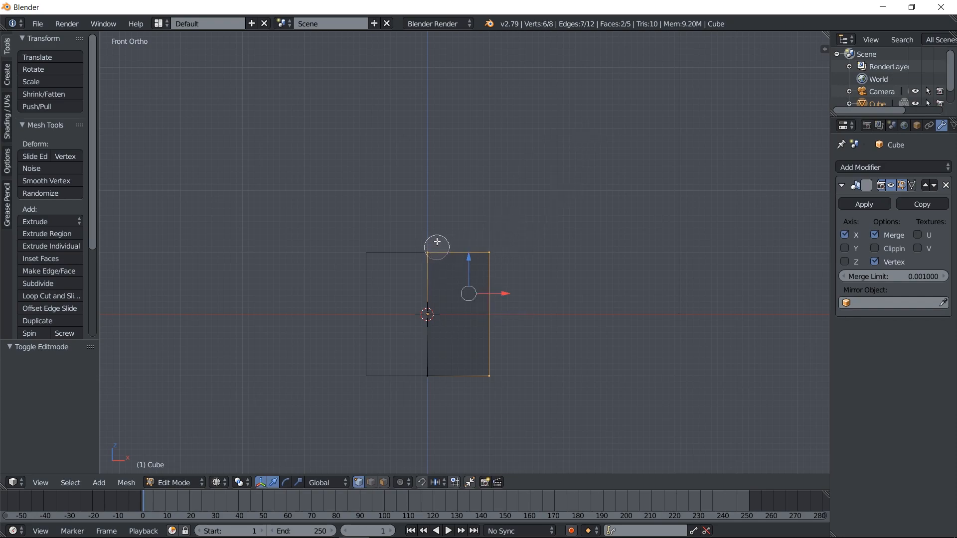
pyautogui.moveTo(443, 404); pyautogui.dragTo(427, 376)
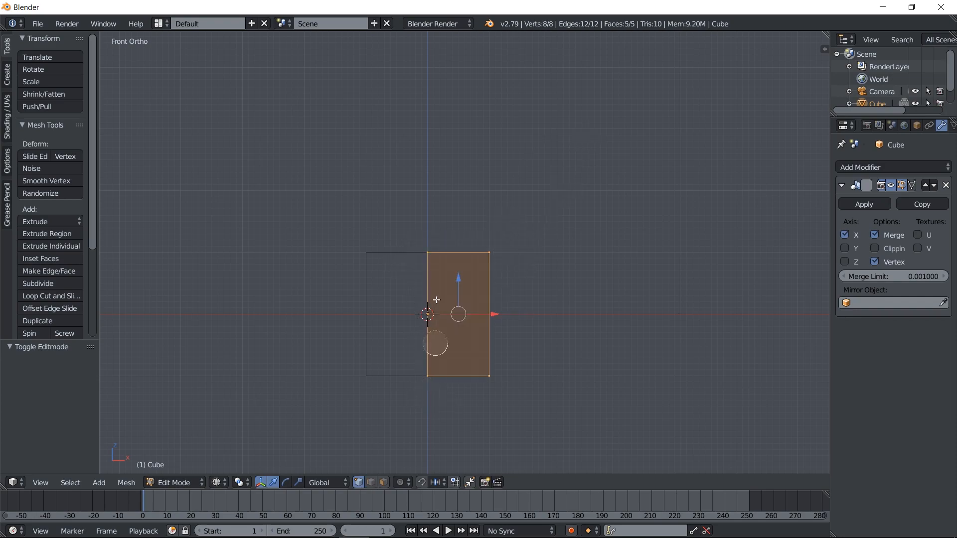
pyautogui.press('Escape')
pyautogui.rightClick(499, 256)
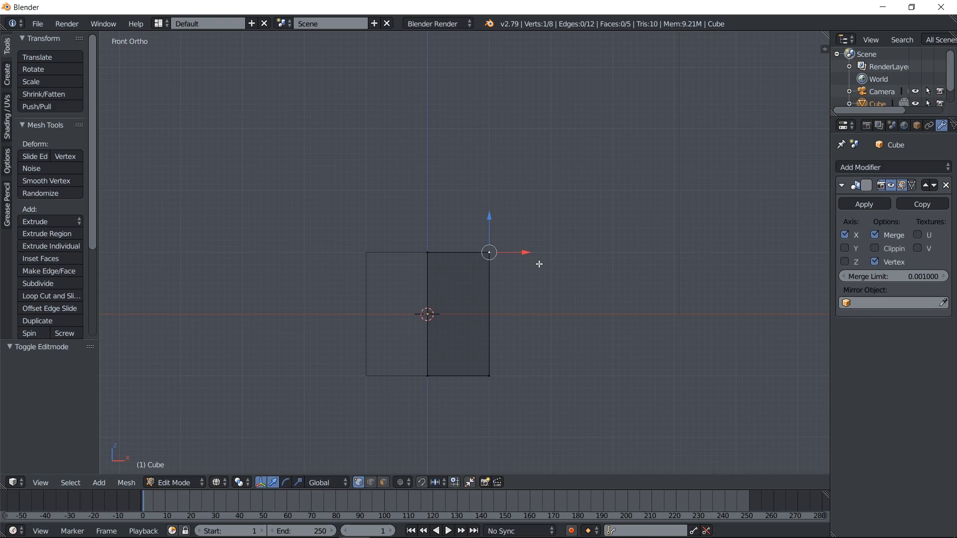
pyautogui.press('x')
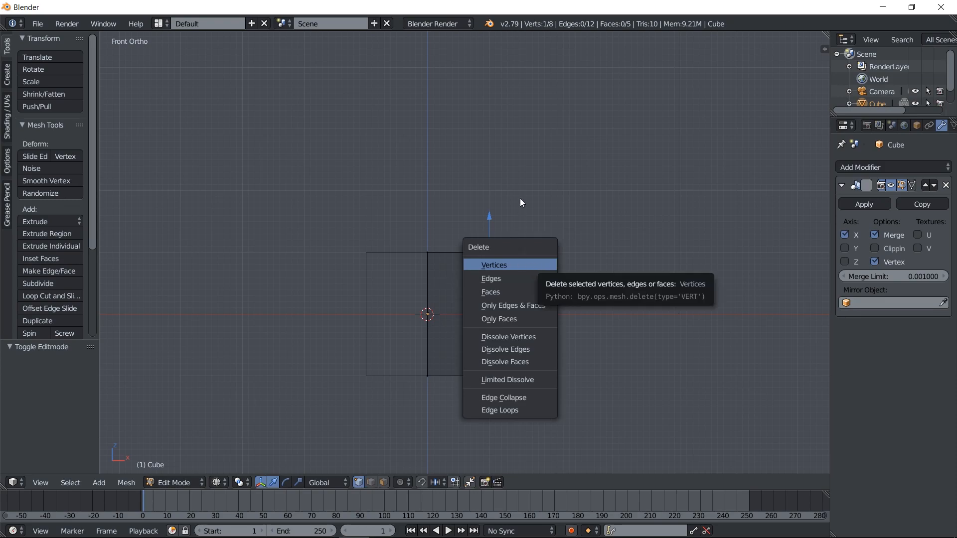
pyautogui.press('Escape')
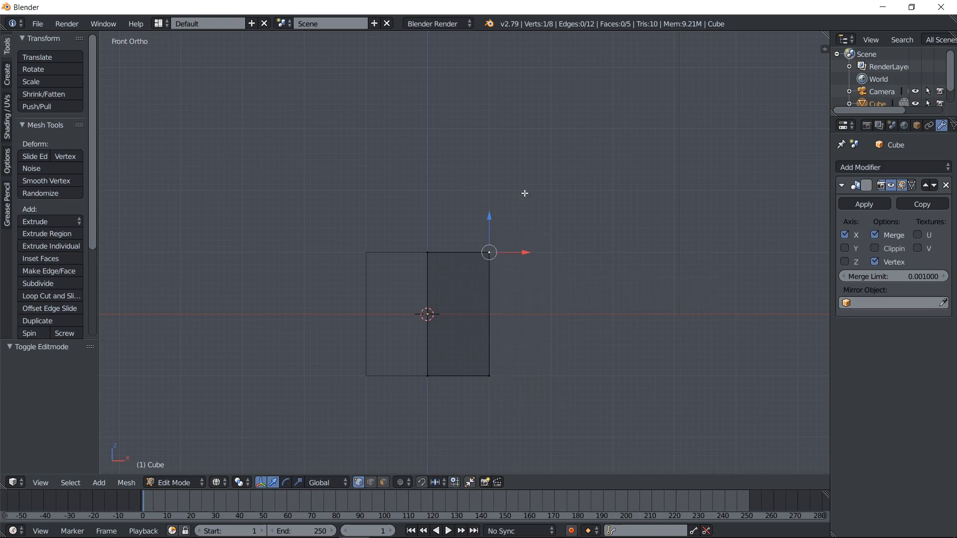
# Add two evenly spaced vertical loop cuts to the half cube
pyautogui.keyDown('shift'); pyautogui.moveTo(538, 220); pyautogui.dragTo(543, 225, button='middle'); pyautogui.keyUp('shift')
pyautogui.press('z')
pyautogui.press('z')
pyautogui.hotkey('ctrl', 'r')
pyautogui.scroll(1, 464, 249)
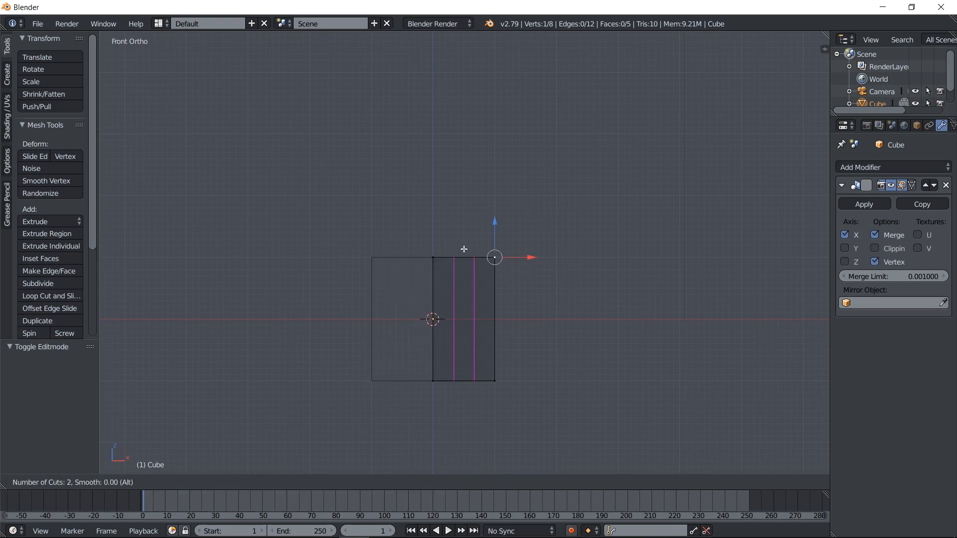
pyautogui.click(463, 250)
pyautogui.click(470, 256)
# Extrude the middle top face of the half cube upward into a tall leg
pyautogui.keyDown('shift'); pyautogui.moveTo(475, 262); pyautogui.dragTo(515, 313, button='middle'); pyautogui.keyUp('shift')
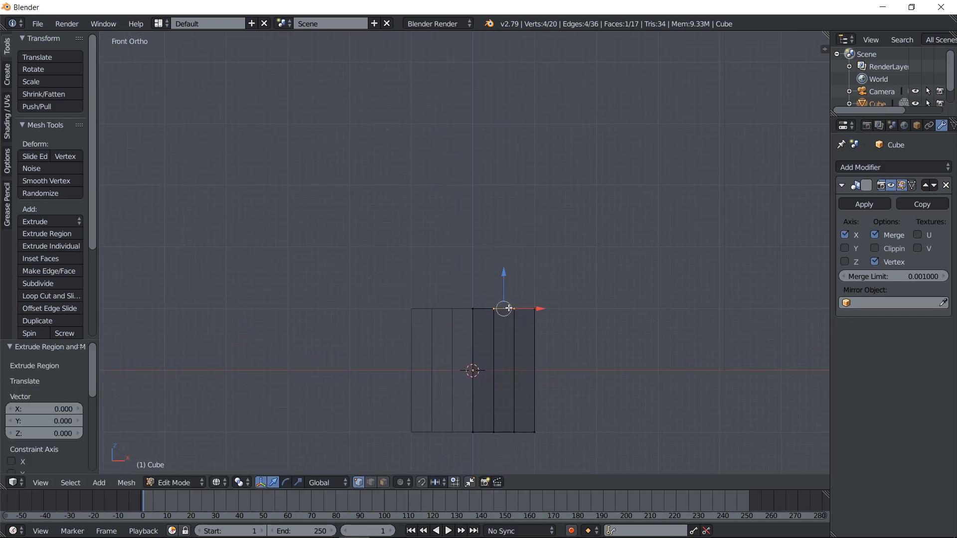
pyautogui.press('e')
pyautogui.click(562, 229)
pyautogui.scroll(3, 468, 252)
pyautogui.keyDown('shift'); pyautogui.moveTo(535, 256); pyautogui.dragTo(515, 291, button='middle'); pyautogui.keyUp('shift')
pyautogui.scroll(2, 514, 290)
pyautogui.moveTo(495, 223); pyautogui.dragTo(496, 212)
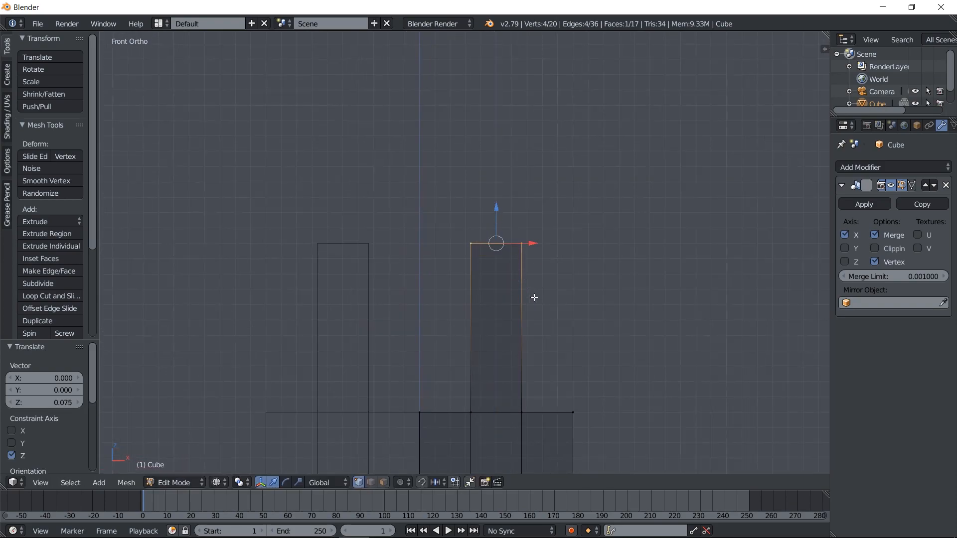
# Add a horizontal loop cut across the leg and move it up about 0.237 along Z
pyautogui.hotkey('ctrl', 'r')
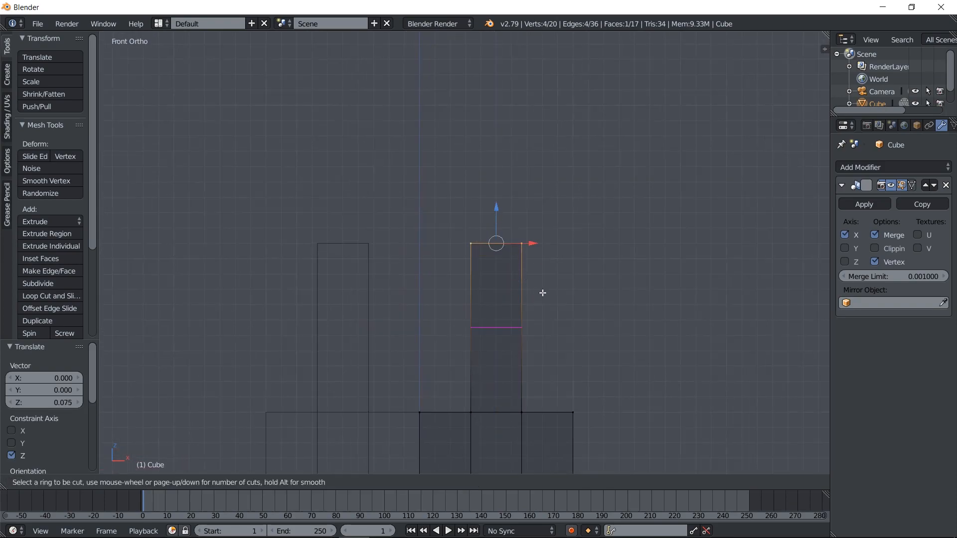
pyautogui.click(541, 294)
pyautogui.rightClick(541, 293)
pyautogui.moveTo(496, 294); pyautogui.dragTo(504, 255)
# Delete the inner side face of the leg above the new loop cut
pyautogui.rightClick(477, 243)
pyautogui.press('c')
pyautogui.click(473, 239)
pyautogui.moveTo(470, 282); pyautogui.dragTo(471, 293)
pyautogui.press('Escape')
pyautogui.press('x')
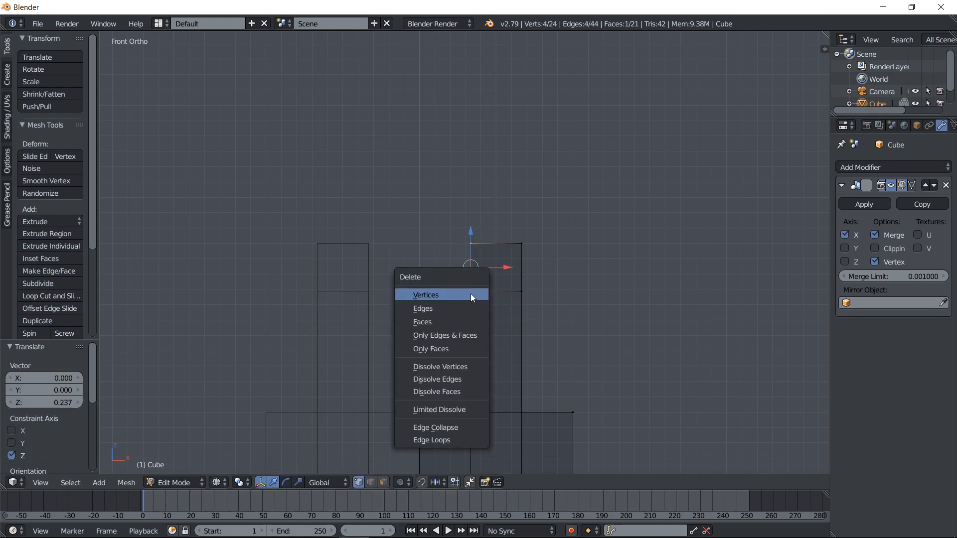
pyautogui.click(465, 320)
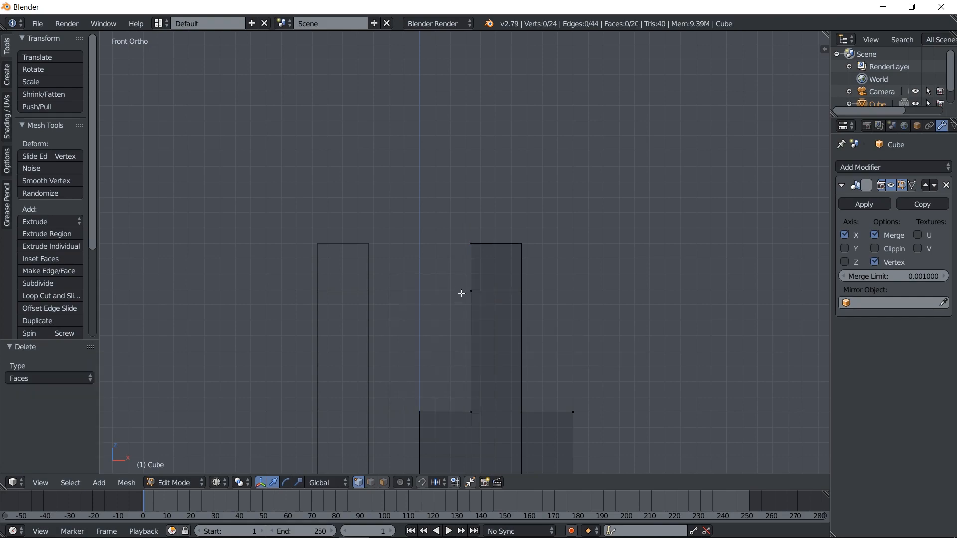
# Extrude the four vertices around the opening on the leg's inner side, leaving the new geometry in place
pyautogui.rightClick(474, 224)
pyautogui.press('c')
pyautogui.moveTo(468, 295); pyautogui.dragTo(470, 256)
pyautogui.press('Escape')
pyautogui.keyDown('shift'); pyautogui.moveTo(471, 255); pyautogui.dragTo(507, 260, button='middle'); pyautogui.keyUp('shift')
pyautogui.press('e')
pyautogui.click(507, 260)
pyautogui.scroll(4, 528, 273)
pyautogui.keyDown('shift'); pyautogui.moveTo(605, 287); pyautogui.dragTo(563, 290, button='middle'); pyautogui.keyUp('shift')
# Try moving the extruded vertices along X across the mirror line and back
pyautogui.press('g')
pyautogui.press('x')
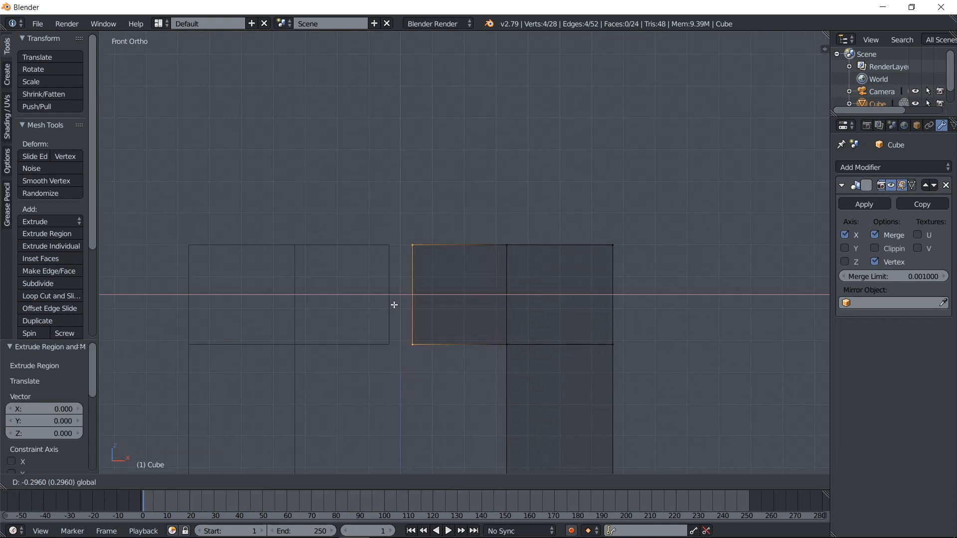
pyautogui.click(310, 305)
pyautogui.press('g')
pyautogui.press('x')
pyautogui.click(407, 290)
pyautogui.press('g')
pyautogui.press('x')
pyautogui.click(496, 294)
# Enable Clipping in the Mirror modifier and move the extruded vertices -0.246 along X to the centre line
pyautogui.click(888, 249)
pyautogui.press('g')
pyautogui.press('x')
pyautogui.click(412, 295)
# Switch the mirrored block and its loop back to solid display in Object Mode
pyautogui.scroll(-4, 414, 301)
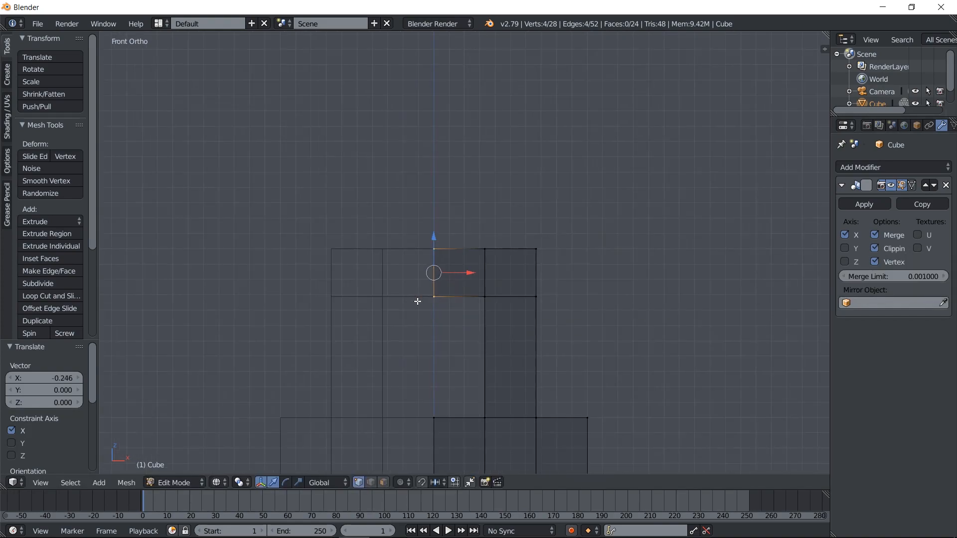
pyautogui.keyDown('shift'); pyautogui.moveTo(525, 356); pyautogui.dragTo(531, 293, button='middle'); pyautogui.keyUp('shift')
pyautogui.scroll(-3, 532, 294)
pyautogui.keyDown('shift'); pyautogui.moveTo(545, 368); pyautogui.dragTo(489, 219, button='middle'); pyautogui.keyUp('shift')
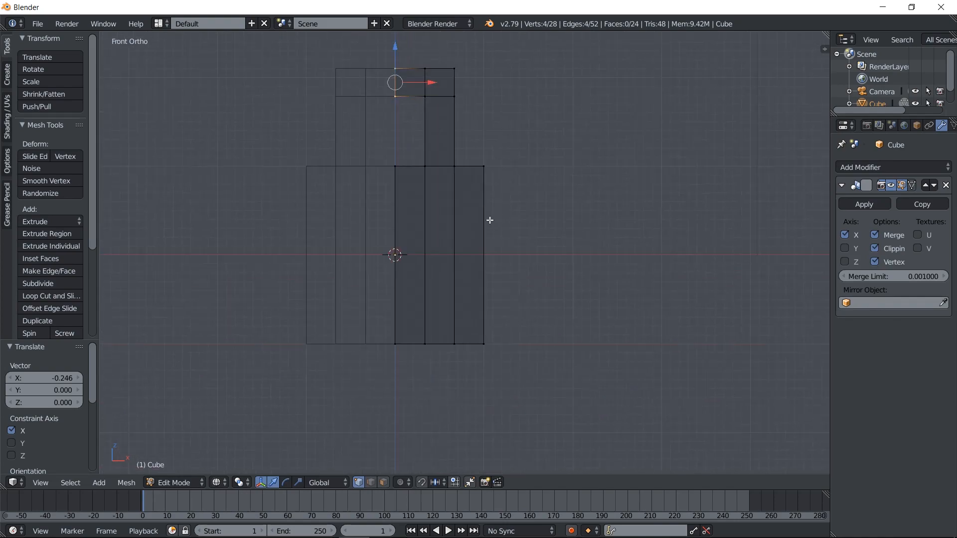
pyautogui.scroll(-2, 490, 221)
pyautogui.press('z')
pyautogui.keyDown('shift'); pyautogui.moveTo(506, 178); pyautogui.dragTo(529, 258, button='middle'); pyautogui.keyUp('shift')
pyautogui.press('Tab')
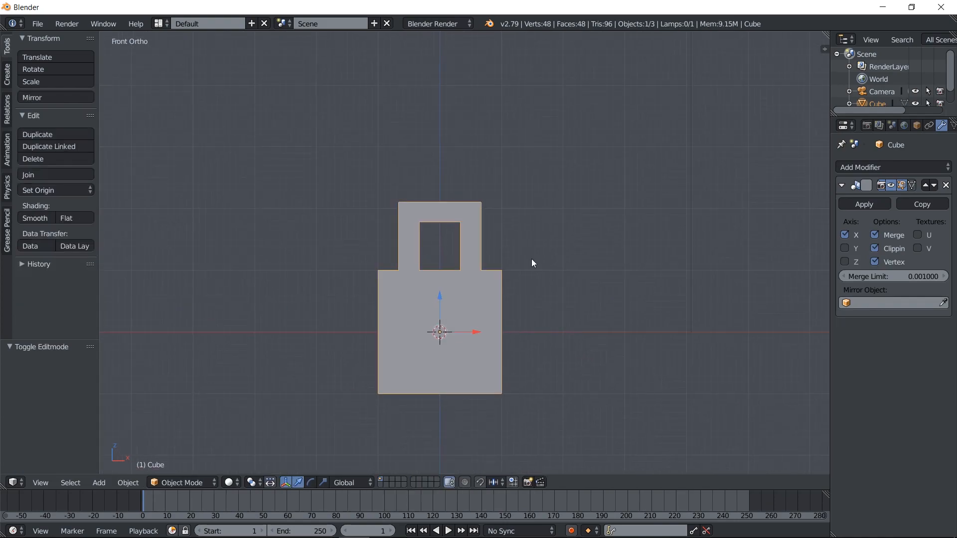
pyautogui.press('r')
pyautogui.press('z')
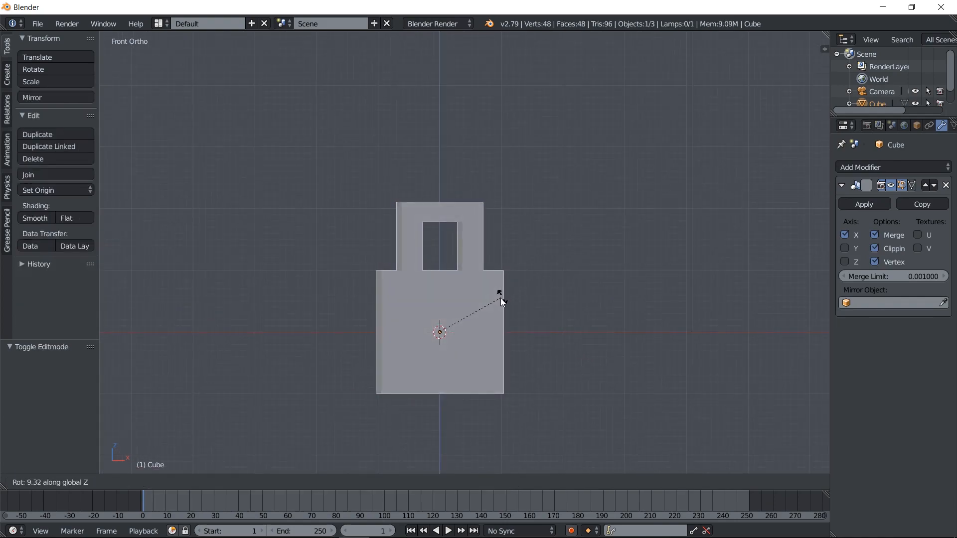
pyautogui.press('x')
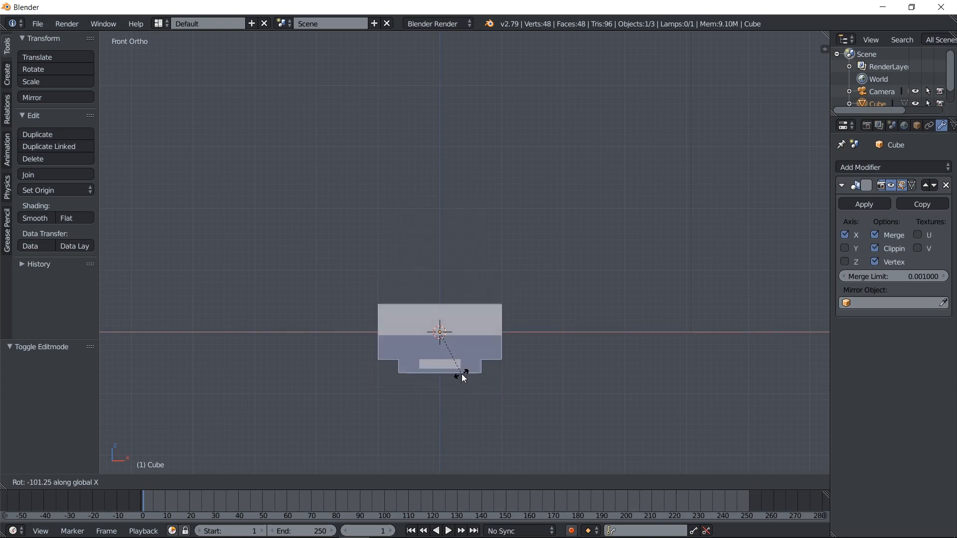
pyautogui.press('Escape')
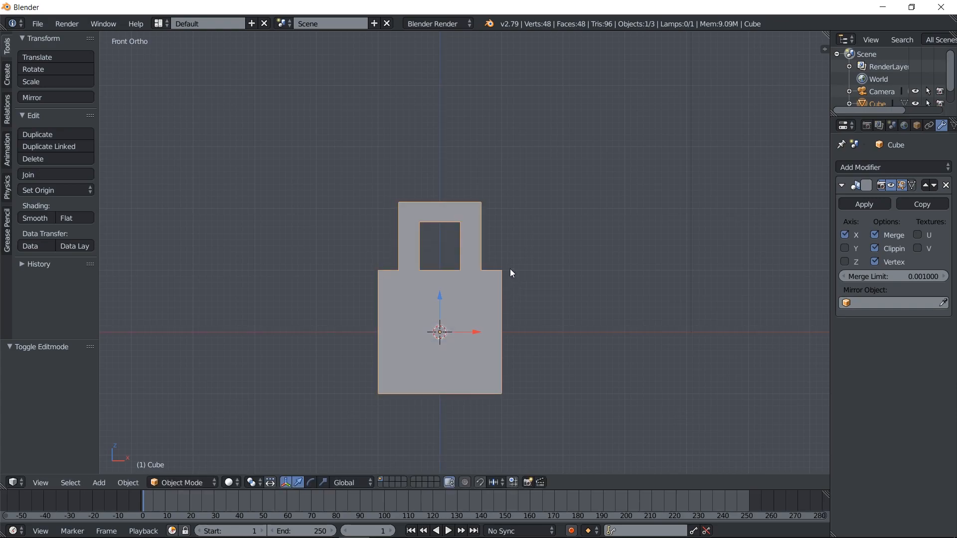
# Try rotating the block 90 degrees about the X axis and undo the rotation
pyautogui.press('r')
pyautogui.press('x')
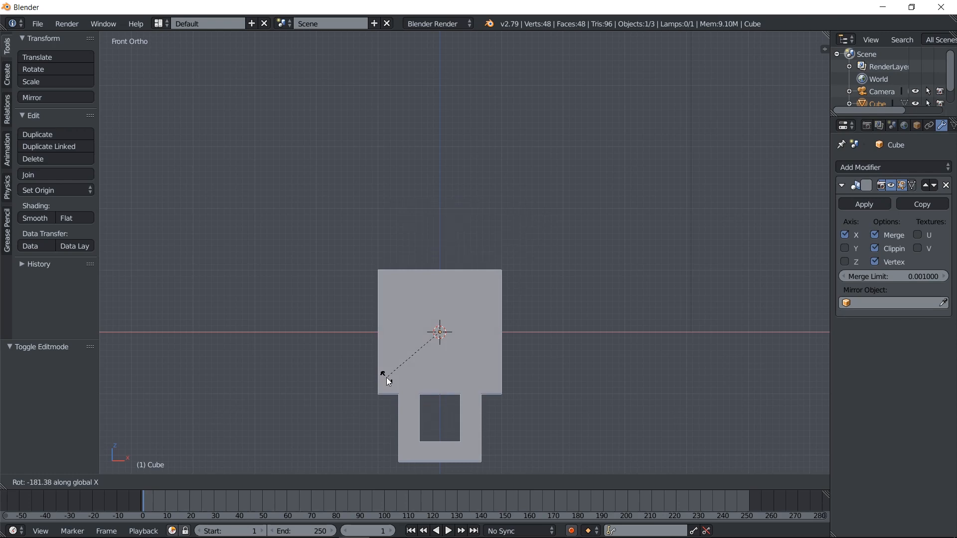
pyautogui.write('90')
pyautogui.press('Return')
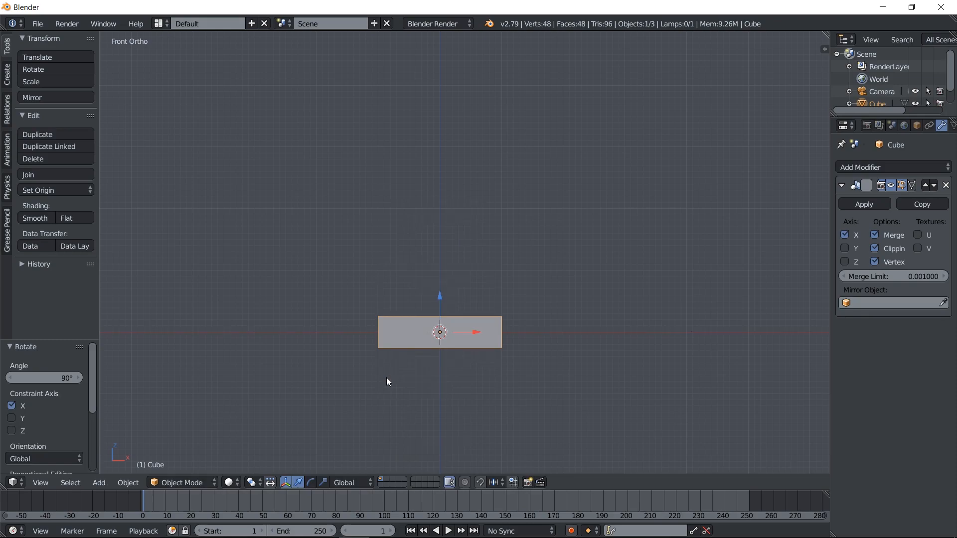
pyautogui.hotkey('ctrl', 'z')
# Rotate the block 180 degrees about the X axis and switch to wireframe display
pyautogui.write('rx18')
pyautogui.write('0')
pyautogui.press('Return')
pyautogui.scroll(-2, 441, 347)
pyautogui.keyDown('shift'); pyautogui.moveTo(554, 328); pyautogui.dragTo(555, 276, button='middle'); pyautogui.keyUp('shift')
pyautogui.scroll(2, 555, 276)
pyautogui.press('z')
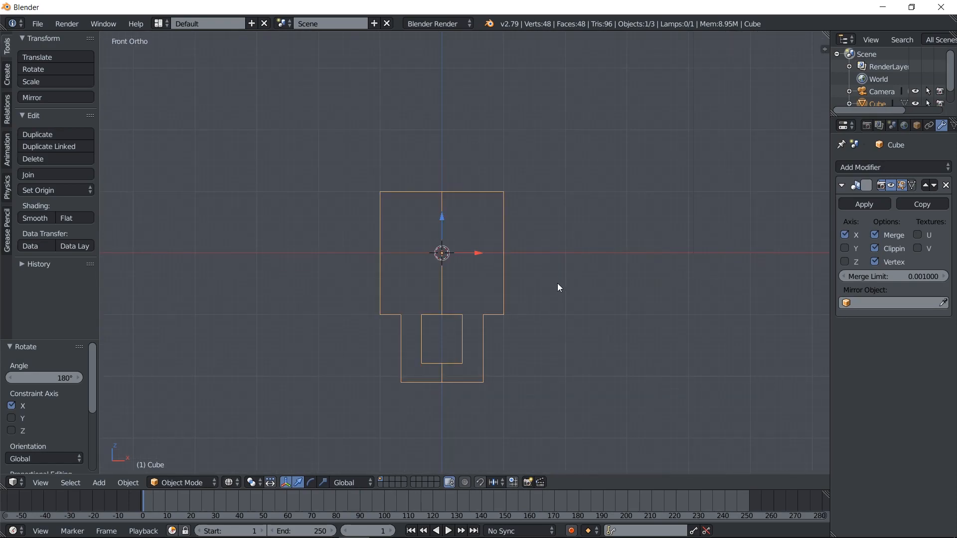
# Move the mirrored block up 1.640 along the Z axis and return it to solid display
pyautogui.moveTo(445, 221); pyautogui.dragTo(455, 121)
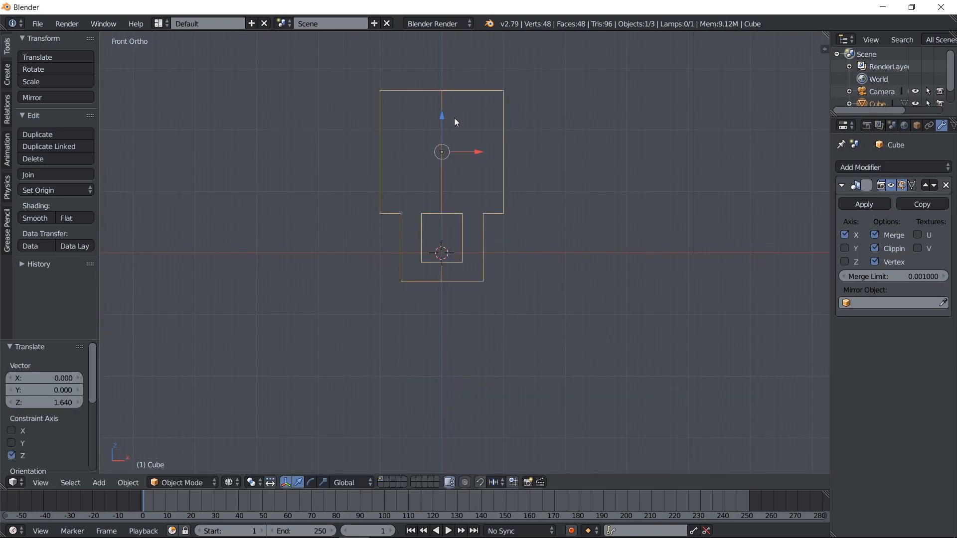
pyautogui.press('KP_3')
pyautogui.press('z')
pyautogui.keyDown('shift'); pyautogui.moveTo(557, 190); pyautogui.dragTo(537, 223, button='middle'); pyautogui.keyUp('shift')
pyautogui.press('KP_1')
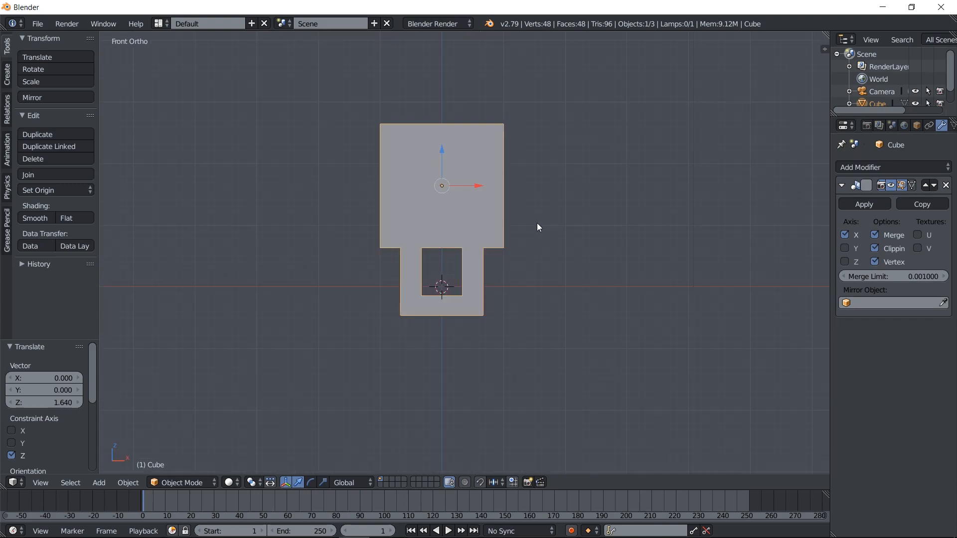
pyautogui.keyDown('shift'); pyautogui.moveTo(490, 327); pyautogui.dragTo(471, 285, button='middle'); pyautogui.keyUp('shift')
# Duplicate the block with its loop and move the copy -1.996 along the Z axis
pyautogui.hotkey('shift', 'd')
pyautogui.rightClick(468, 264)
pyautogui.moveTo(422, 109); pyautogui.dragTo(411, 233)
pyautogui.press('KP_3')
pyautogui.press('KP_1')
pyautogui.scroll(2, 556, 306)
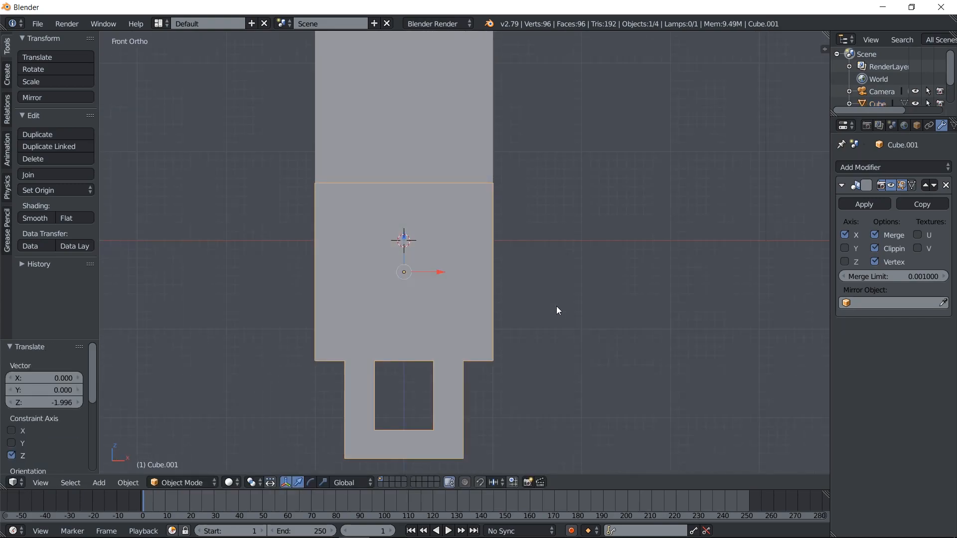
# Switch to wireframe and lower the duplicate further along Z, clear of the first block's loop
pyautogui.press('r')
pyautogui.rightClick(556, 306)
pyautogui.press('z')
pyautogui.moveTo(403, 247); pyautogui.dragTo(401, 387)
# In Edit Mode, extrude the duplicate's upper face in line with its loop arm and raise it 0.879 along Z
pyautogui.press('Tab')
pyautogui.scroll(-2, 401, 387)
pyautogui.rightClick(451, 313)
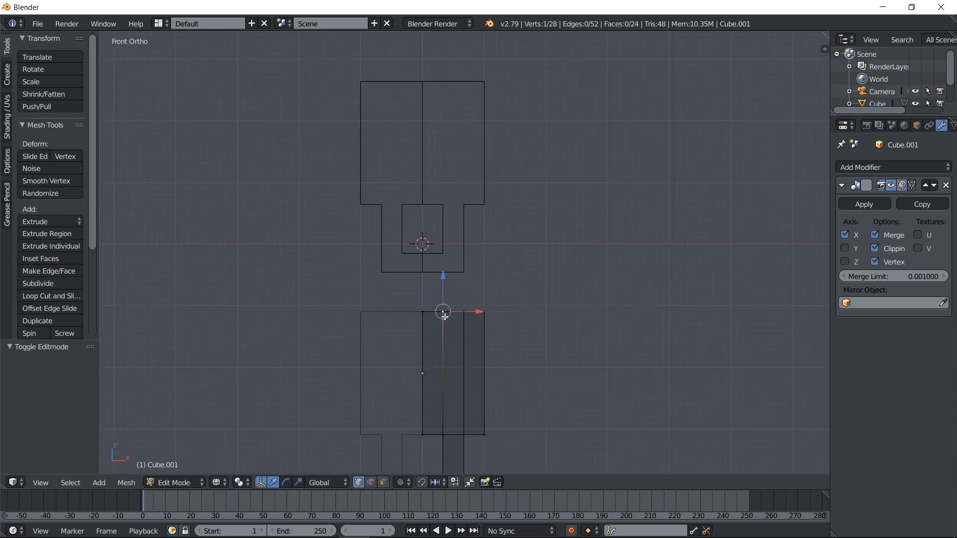
pyautogui.scroll(3, 458, 311)
pyautogui.press('e')
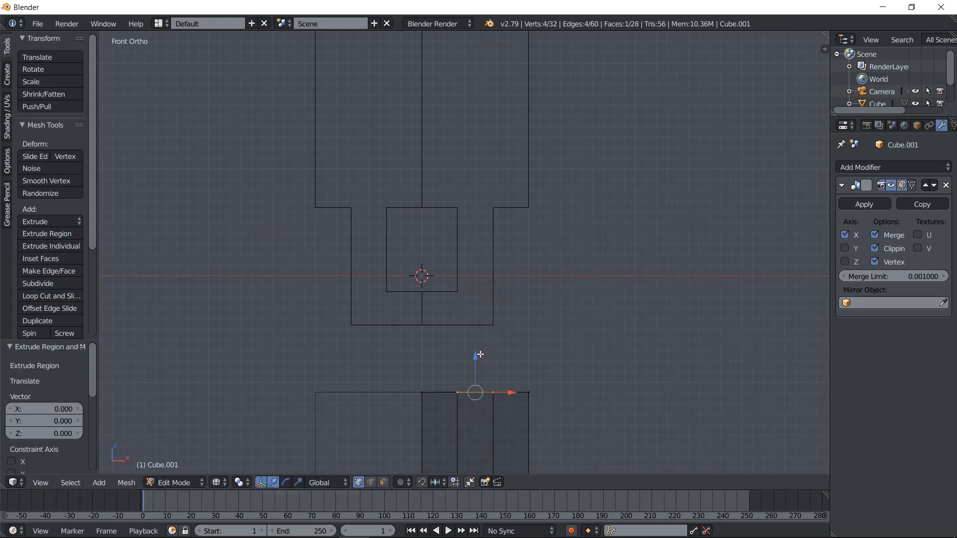
pyautogui.click(485, 261)
pyautogui.scroll(1, 498, 354)
pyautogui.keyDown('shift'); pyautogui.moveTo(498, 354); pyautogui.dragTo(497, 281, button='middle'); pyautogui.keyUp('shift')
pyautogui.scroll(-3, 318, 120)
pyautogui.keyDown('shift'); pyautogui.moveTo(505, 229); pyautogui.dragTo(520, 308, button='middle'); pyautogui.keyUp('shift')
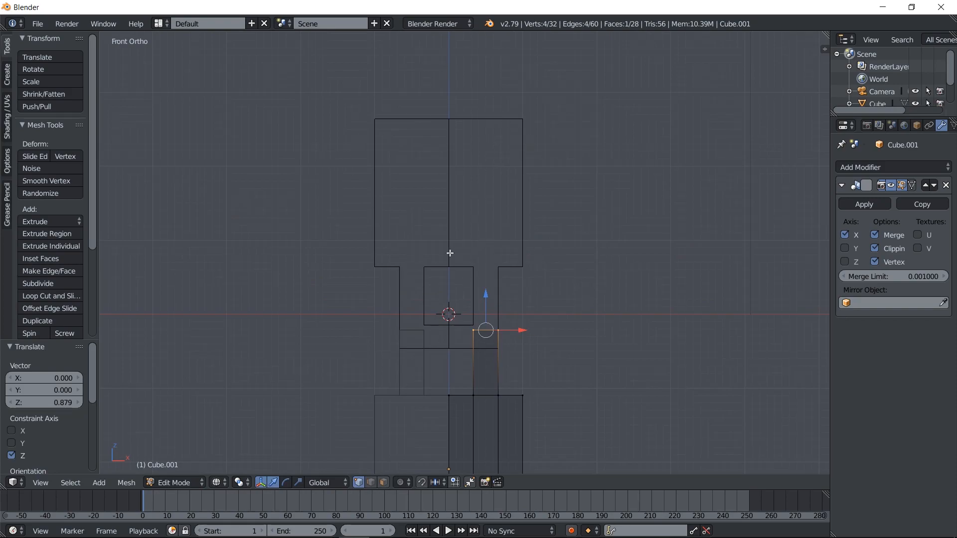
# Add a loop cut across the newly extruded arm and slide it up towards the arm's end
pyautogui.press('z')
pyautogui.moveTo(498, 216)
pyautogui.mouseDown(button='middle')
pyautogui.moveTo(449, 284)
pyautogui.moveTo(459, 102)
pyautogui.moveTo(528, 174)
pyautogui.moveTo(543, 175)
pyautogui.moveTo(566, 278)
pyautogui.moveTo(551, 240)
pyautogui.moveTo(505, 196)
pyautogui.mouseUp(button='middle')
pyautogui.press('KP_1')
pyautogui.press('z')
pyautogui.scroll(5, 499, 268)
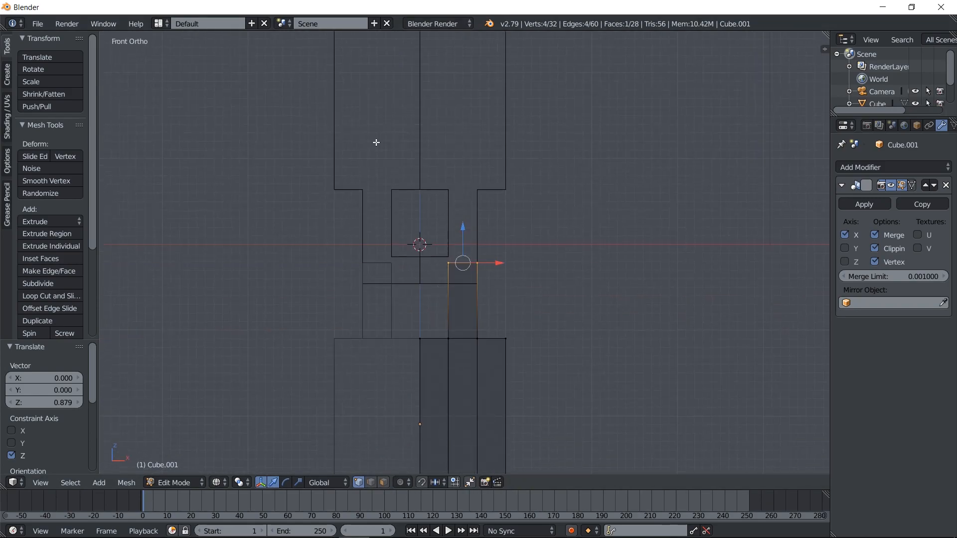
pyautogui.hotkey('ctrl', 'r')
pyautogui.doubleClick(481, 370)
pyautogui.moveTo(461, 342); pyautogui.dragTo(460, 315)
# Delete the inner side face of the arm between the loop cut and the arm's end
pyautogui.rightClick(415, 264)
pyautogui.press('c')
pyautogui.moveTo(417, 270); pyautogui.dragTo(436, 357)
pyautogui.rightClick(437, 357)
pyautogui.press('x')
pyautogui.click(437, 359)
# Extrude the arm's open inner edges along X to the centre line, closing a second loop, and return to Object Mode
pyautogui.rightClick(433, 298)
pyautogui.keyDown('shift'); pyautogui.rightClick(425, 346); pyautogui.keyUp('shift')
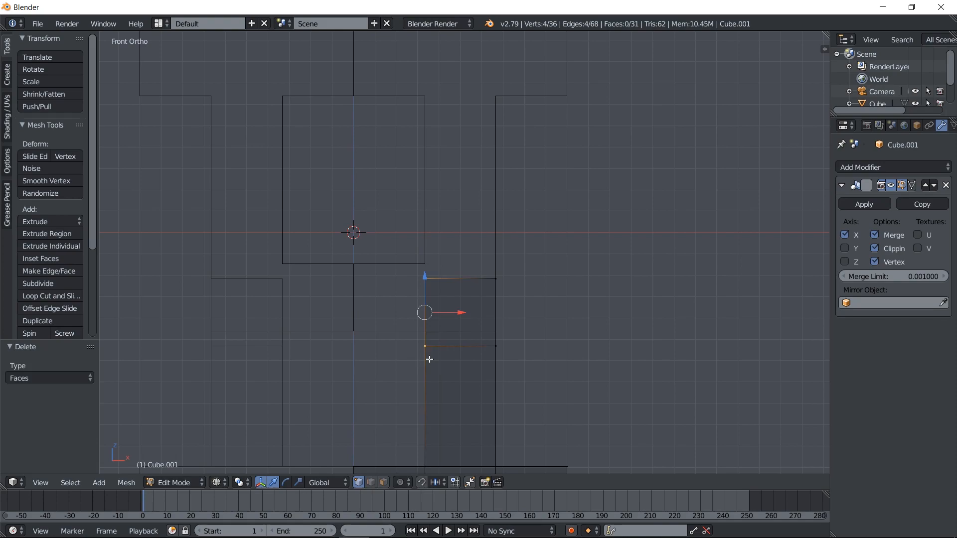
pyautogui.press('e')
pyautogui.press('x')
pyautogui.moveTo(353, 312); pyautogui.dragTo(353, 311)
pyautogui.scroll(-3, 446, 379)
pyautogui.keyDown('shift'); pyautogui.moveTo(475, 401); pyautogui.dragTo(486, 331, button='middle'); pyautogui.keyUp('shift')
pyautogui.scroll(-4, 486, 331)
pyautogui.press('Tab')
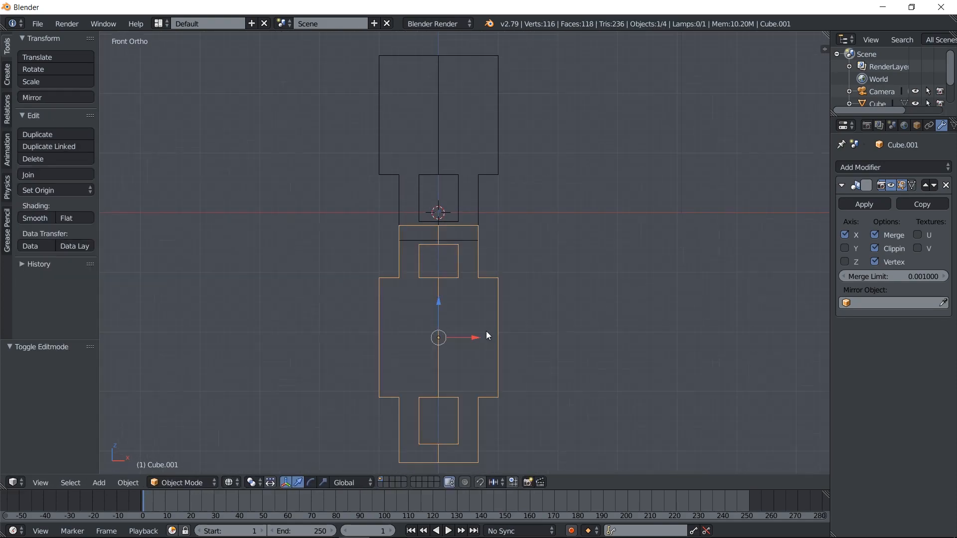
# Move the two-looped link -0.468 along Z and rotate it 90 degrees about the Z axis
pyautogui.moveTo(438, 301); pyautogui.dragTo(436, 330)
pyautogui.press('z')
pyautogui.press('KP_3')
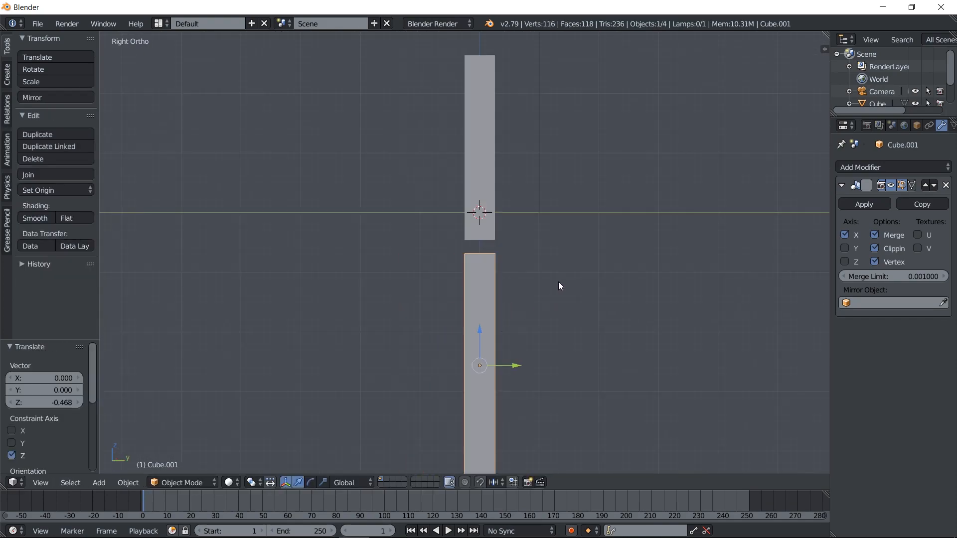
pyautogui.press('r')
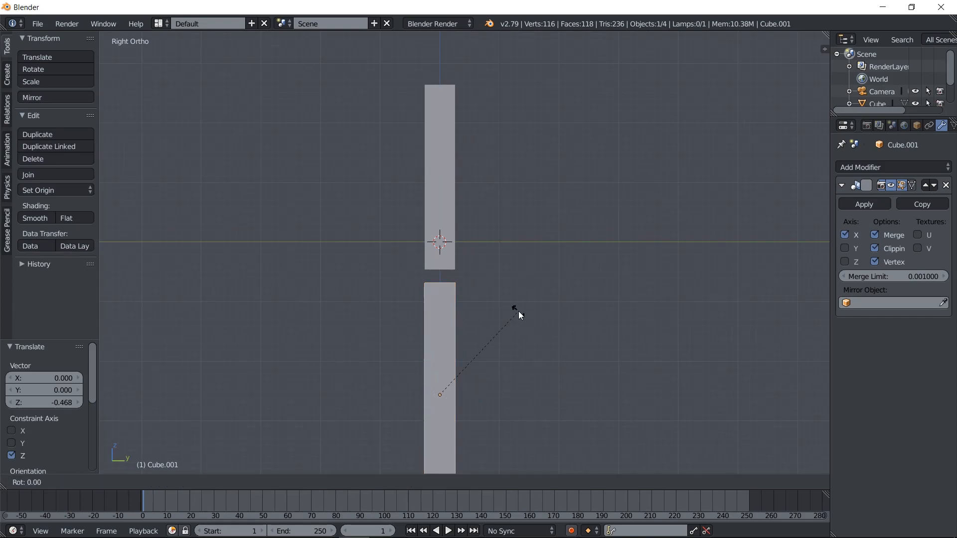
pyautogui.press('z')
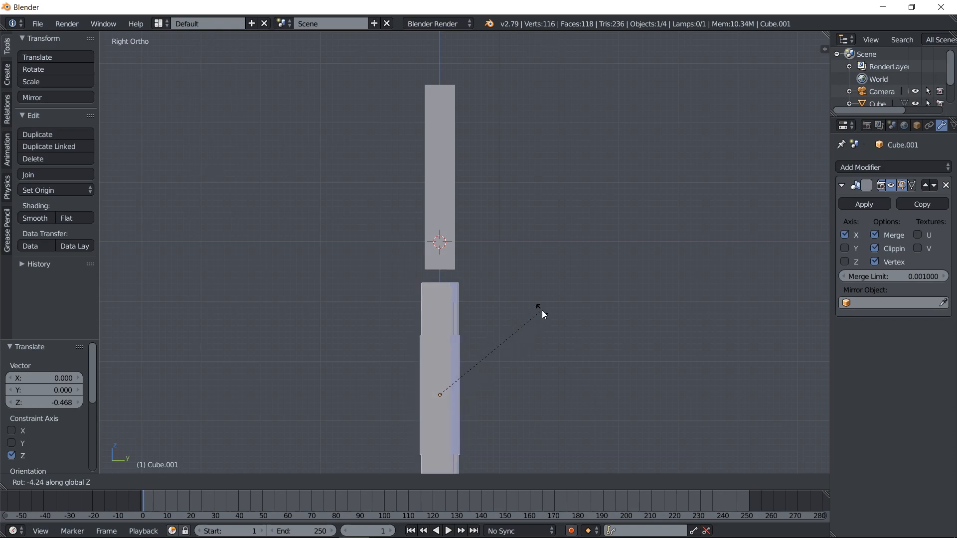
pyautogui.write('90')
pyautogui.press('Return')
pyautogui.press('KP_1')
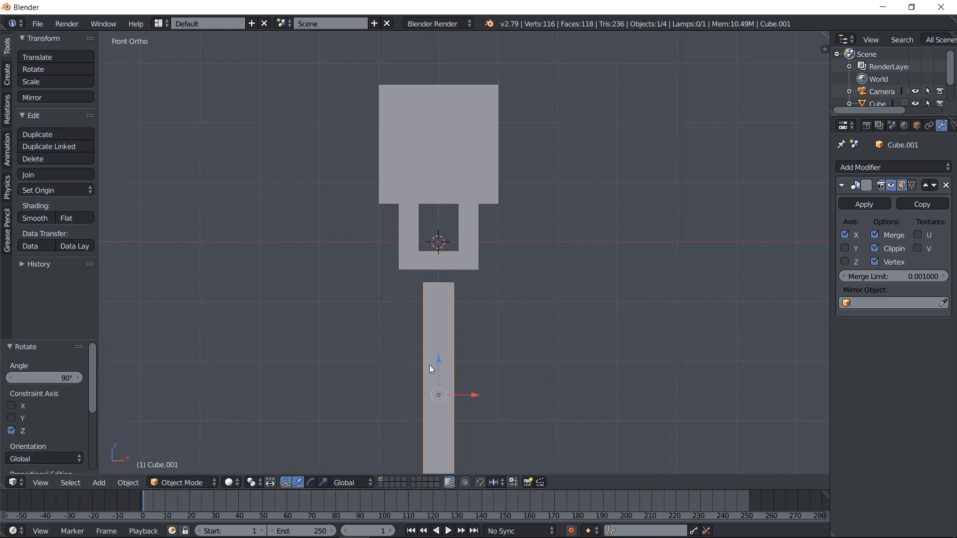
# Move the rotated link 0.958 up along Z so that it interlocks with the first block's loop
pyautogui.press('z')
pyautogui.press('g')
pyautogui.press('z')
pyautogui.click(443, 341)
pyautogui.press('KP_3')
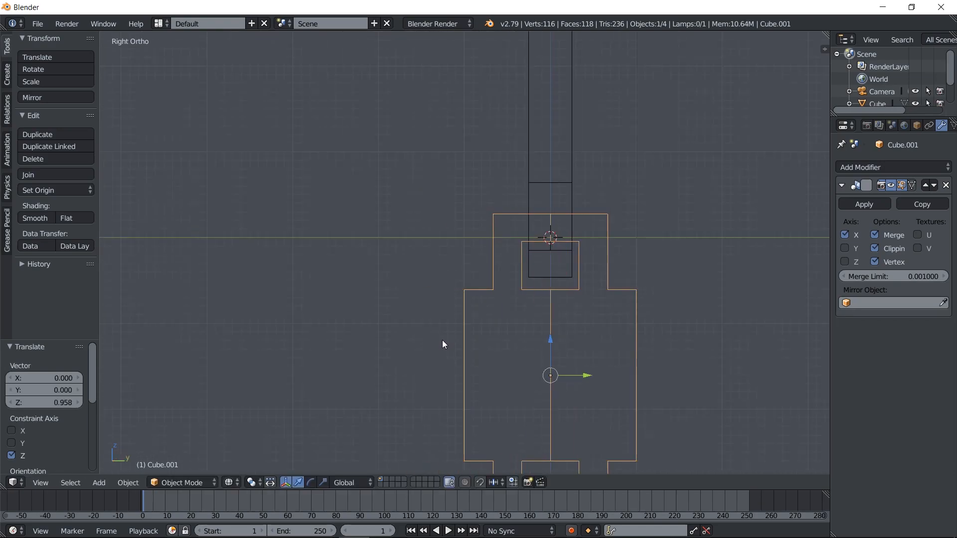
pyautogui.keyDown('shift'); pyautogui.moveTo(630, 250); pyautogui.dragTo(594, 255, button='middle'); pyautogui.keyUp('shift')
pyautogui.press('KP_1')
pyautogui.press('z')
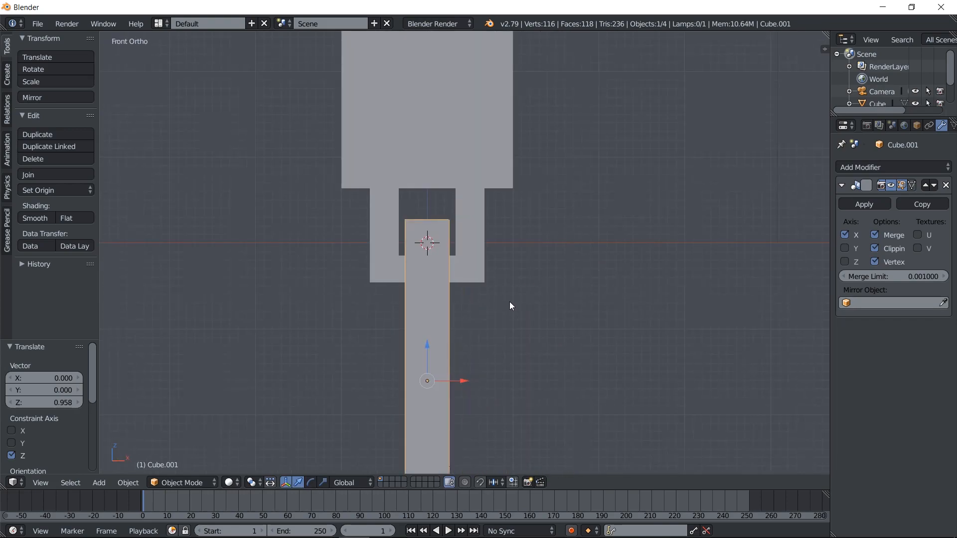
pyautogui.scroll(-3, 558, 238)
pyautogui.scroll(-2, 563, 318)
pyautogui.scroll(2, 560, 282)
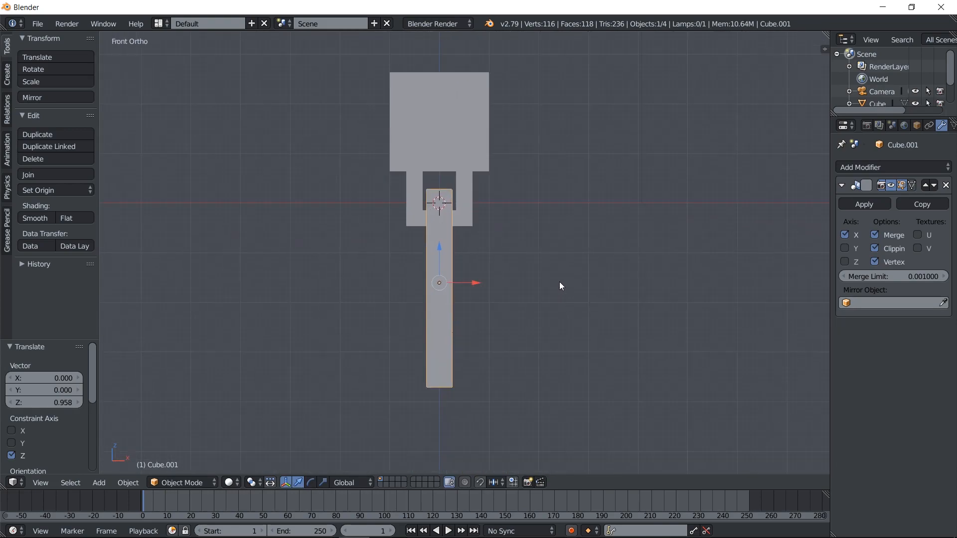
# Duplicate the two-looped link and move the copy -2.959 along the Z axis
pyautogui.hotkey('shift', 'd')
pyautogui.rightClick(447, 259)
pyautogui.press('g')
pyautogui.press('z')
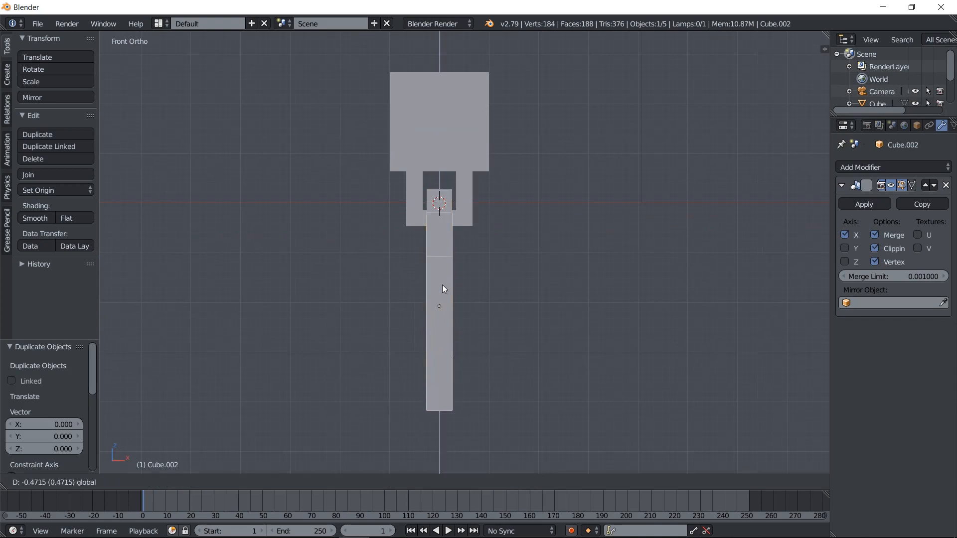
pyautogui.click(441, 386)
pyautogui.moveTo(441, 387); pyautogui.dragTo(441, 391, button='middle')
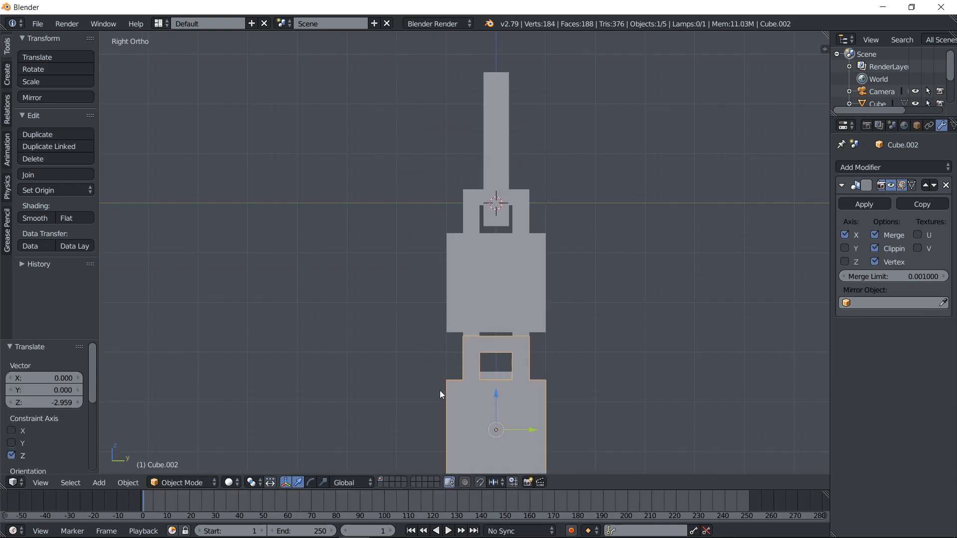
# Rotate the lowest link 90 degrees about the Z axis, perpendicular to the link above
pyautogui.press('KP_1')
pyautogui.press('r')
pyautogui.press('z')
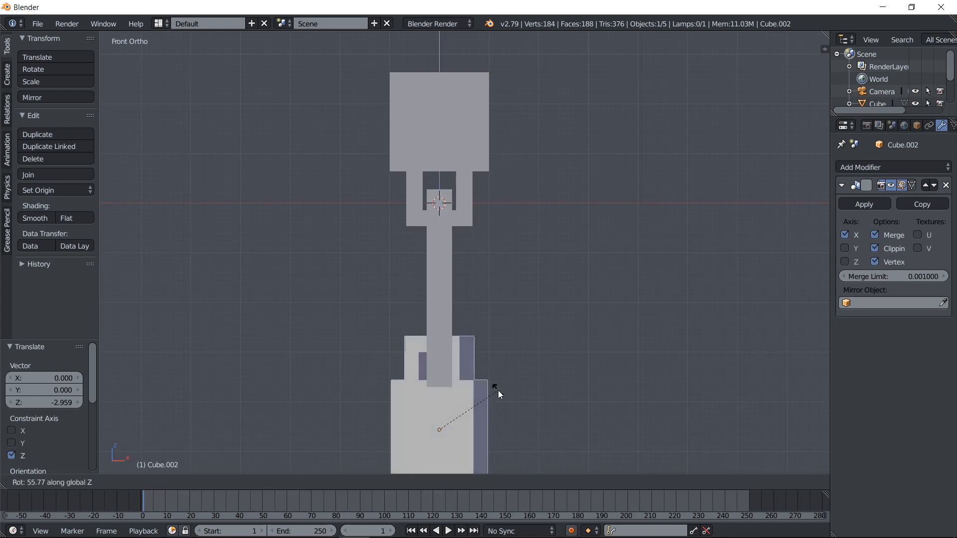
pyautogui.press('Escape')
pyautogui.write('r')
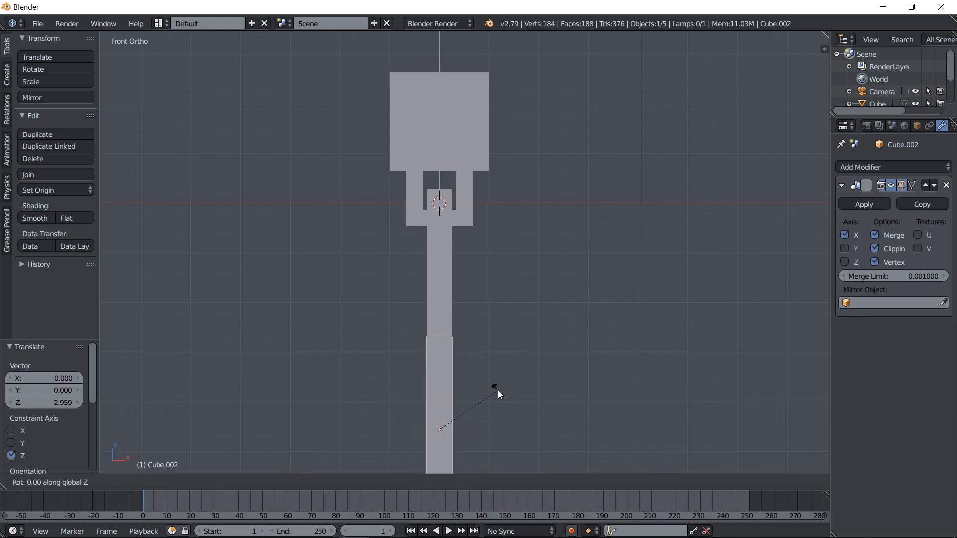
pyautogui.write('90')
pyautogui.press('Return')
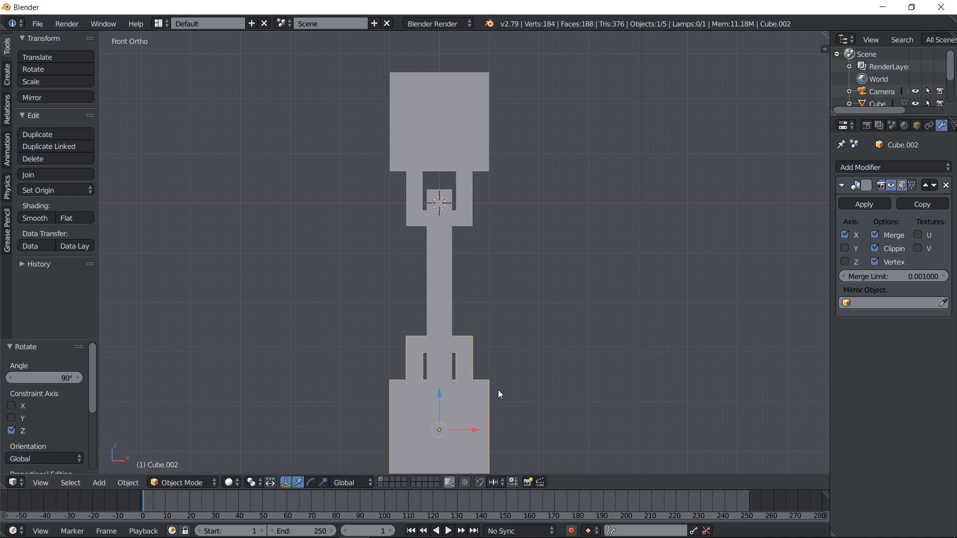
# Move the lowest link -0.191 along Z so that its loop interlocks with the middle link
pyautogui.press('KP_3')
pyautogui.press('z')
pyautogui.press('g')
pyautogui.press('z')
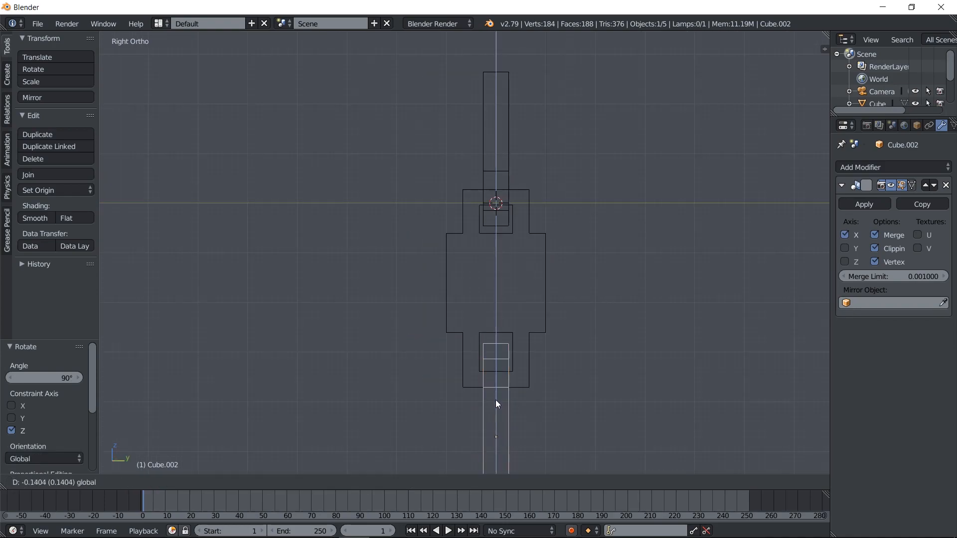
pyautogui.click(495, 403)
pyautogui.press('KP_1')
pyautogui.press('z')
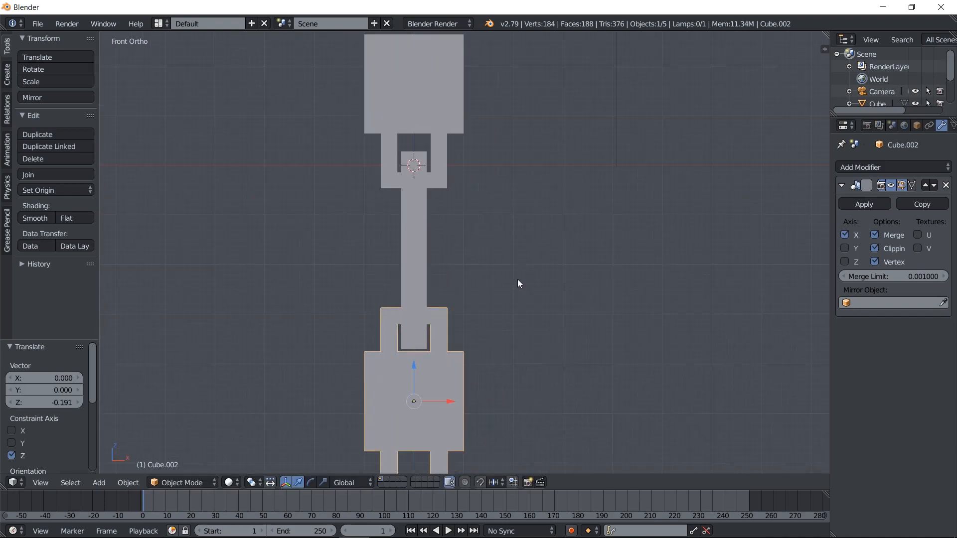
pyautogui.scroll(-1, 518, 279)
pyautogui.scroll(-2, 492, 326)
# Try tilting the two lower links together and moving them back into the first block's loop
pyautogui.moveTo(504, 255)
pyautogui.keyDown('shift'); pyautogui.mouseDown(button='middle')
pyautogui.moveTo(513, 274)
pyautogui.moveTo(555, 259)
pyautogui.mouseUp(button='middle'); pyautogui.keyUp('shift')
pyautogui.press('z')
pyautogui.rightClick(450, 299)
pyautogui.keyDown('shift'); pyautogui.rightClick(459, 324); pyautogui.keyUp('shift')
pyautogui.scroll(3, 468, 305)
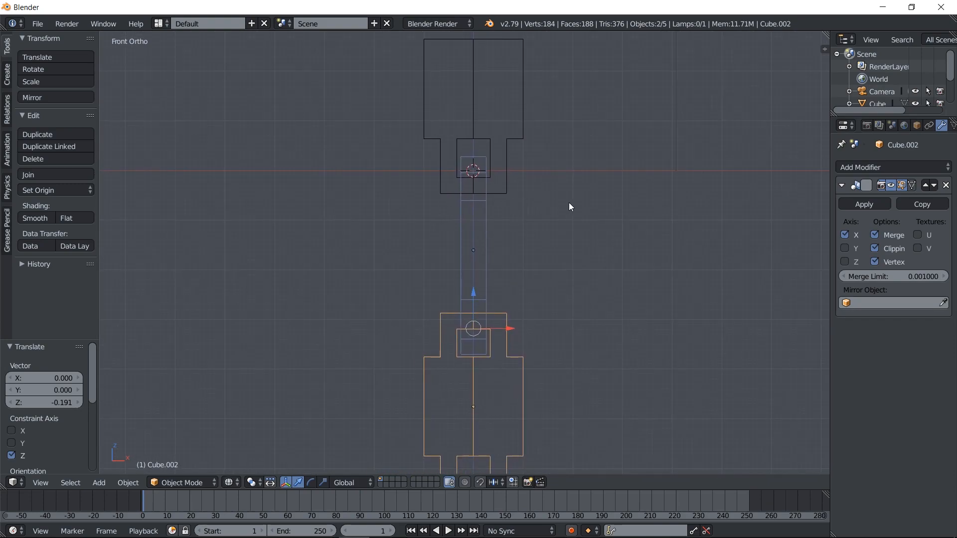
pyautogui.press('r')
pyautogui.click(578, 264)
pyautogui.press('g')
pyautogui.click(506, 244)
# Adjust the tilt of the two lower links and move them -0.130 along X and 0.090 along Z
pyautogui.press('r')
pyautogui.click(513, 253)
pyautogui.press('g')
pyautogui.click(507, 247)
pyautogui.press('z')
pyautogui.moveTo(578, 208)
pyautogui.keyDown('shift'); pyautogui.mouseDown(button='middle')
pyautogui.moveTo(584, 295)
pyautogui.moveTo(468, 291)
pyautogui.moveTo(400, 253)
pyautogui.moveTo(443, 269)
pyautogui.moveTo(542, 248)
pyautogui.moveTo(584, 271)
pyautogui.moveTo(578, 279)
pyautogui.moveTo(573, 251)
pyautogui.mouseUp(button='middle'); pyautogui.keyUp('shift')
pyautogui.press('KP_3')
pyautogui.press('KP_1')
pyautogui.press('z')
# Examine from the front and side how the tilted links fit inside the first block's loop
pyautogui.keyDown('shift'); pyautogui.rightClick(454, 233); pyautogui.keyUp('shift')
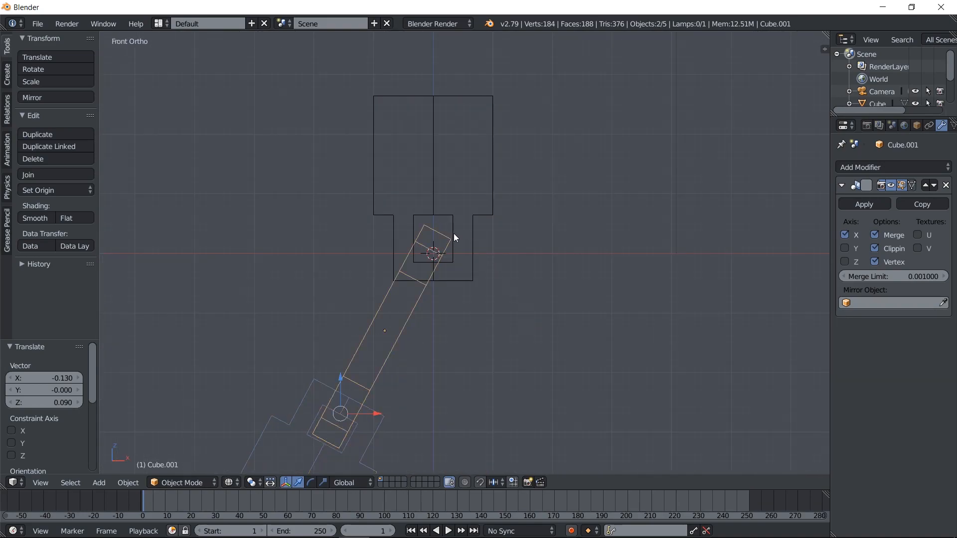
pyautogui.rightClick(414, 303)
pyautogui.moveTo(414, 303)
pyautogui.mouseDown(button='middle')
pyautogui.moveTo(486, 315)
pyautogui.moveTo(507, 330)
pyautogui.mouseUp(button='middle')
pyautogui.press('z')
pyautogui.press('KP_3')
pyautogui.press('KP_1')
pyautogui.press('z')
pyautogui.keyDown('shift'); pyautogui.moveTo(441, 322); pyautogui.dragTo(448, 333, button='middle'); pyautogui.keyUp('shift')
# Try raising the top block 0.120 along Z to fit its loop around the tilted link
pyautogui.rightClick(447, 268)
pyautogui.press('g')
pyautogui.click(453, 254)
pyautogui.press('z')
pyautogui.moveTo(452, 253)
pyautogui.keyDown('shift'); pyautogui.mouseDown(button='middle')
pyautogui.moveTo(552, 351)
pyautogui.moveTo(643, 346)
pyautogui.moveTo(608, 283)
pyautogui.moveTo(602, 238)
pyautogui.mouseUp(button='middle'); pyautogui.keyUp('shift')
pyautogui.press('KP_1')
pyautogui.press('z')
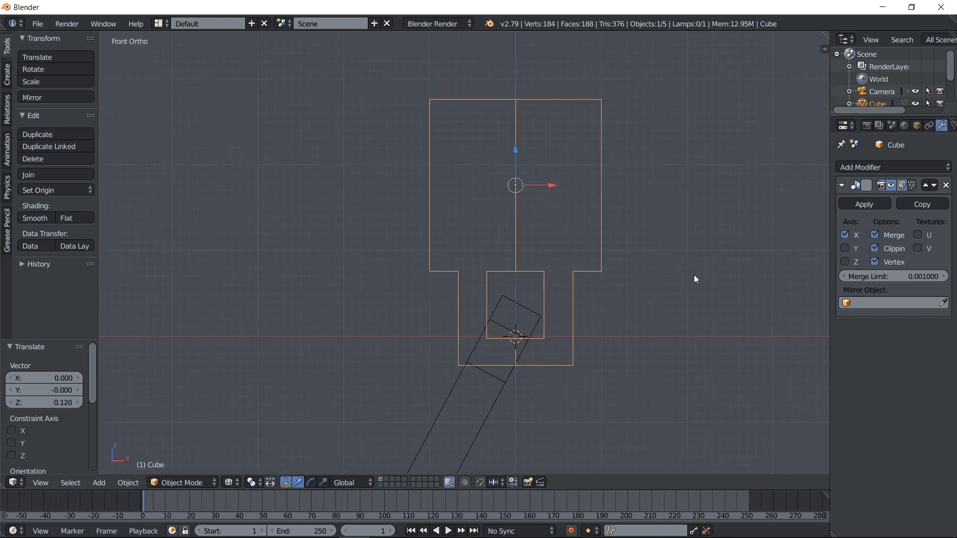
pyautogui.press('s')
pyautogui.press('z')
pyautogui.press('Escape')
# Undo the top block's move and the tilting and repositioning of the two lower links
pyautogui.rightClick(497, 393)
pyautogui.scroll(-4, 497, 394)
pyautogui.keyDown('shift'); pyautogui.moveTo(498, 393); pyautogui.dragTo(491, 309, button='middle'); pyautogui.keyUp('shift')
pyautogui.hotkey('ctrl', 'z')
pyautogui.hotkey('ctrl', 'z')
pyautogui.hotkey('ctrl', 'z')
pyautogui.hotkey('ctrl', 'z')
pyautogui.hotkey('ctrl', 'z')
pyautogui.hotkey('ctrl', 'z')
pyautogui.hotkey('ctrl', 'z')
pyautogui.hotkey('ctrl', 'z')
pyautogui.hotkey('ctrl', 'z')
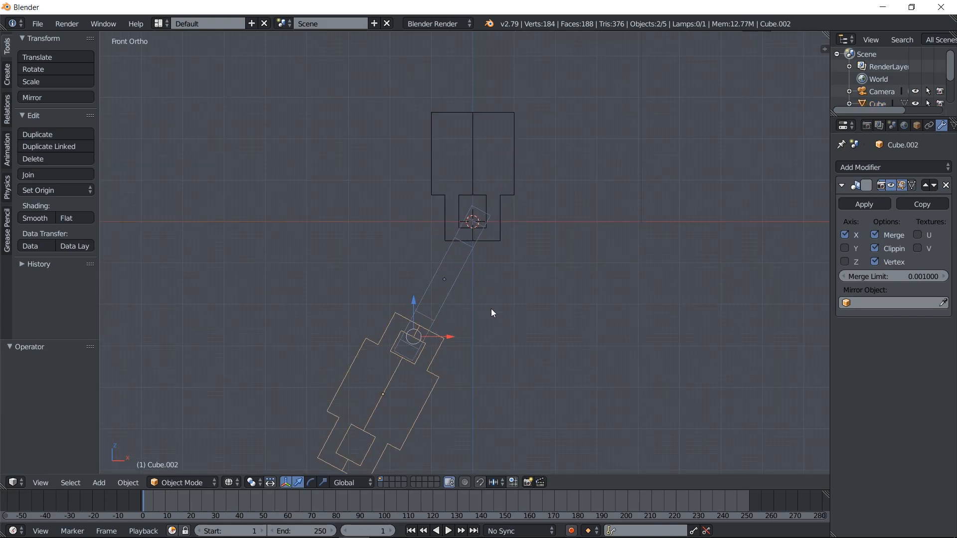
# Select the two lower links and scale their thickness to 0.602 along their local Y axis
pyautogui.rightClick(484, 300)
pyautogui.keyDown('shift'); pyautogui.rightClick(504, 373); pyautogui.keyUp('shift')
pyautogui.press('KP_3')
pyautogui.press('s')
pyautogui.press('y')
pyautogui.press('y')
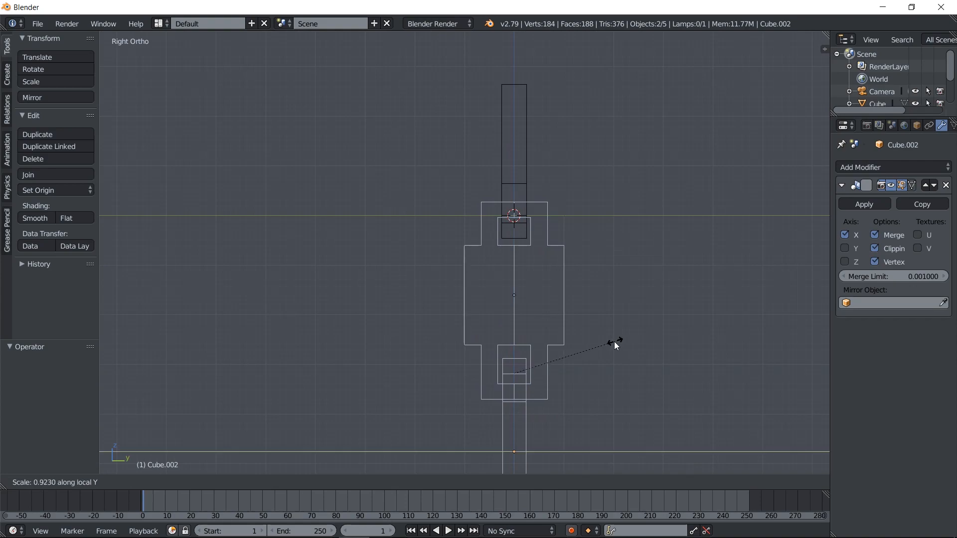
pyautogui.click(580, 350)
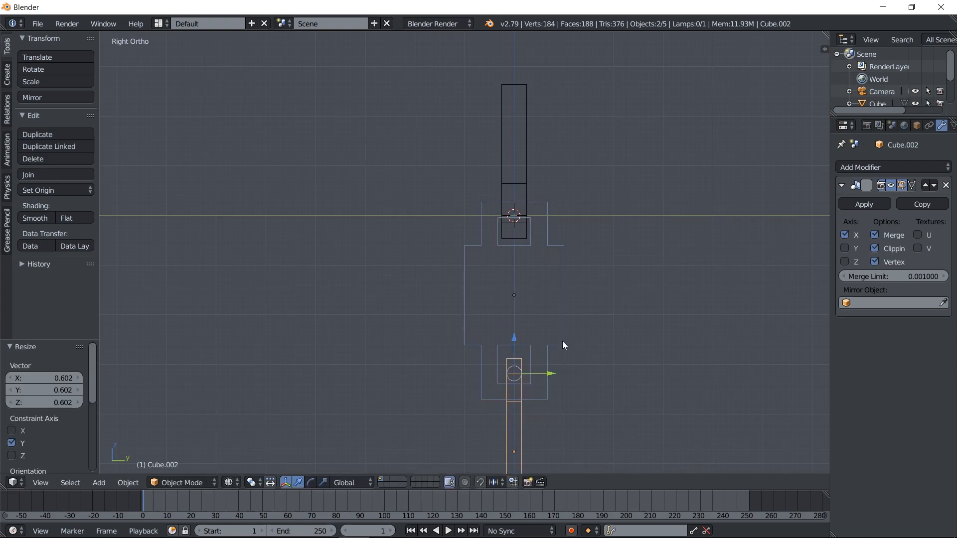
# Select the top block and scale its thickness to 0.677 along the Y axis
pyautogui.press('KP_1')
pyautogui.rightClick(497, 216)
pyautogui.press('s')
pyautogui.press('y')
pyautogui.click(548, 202)
pyautogui.press('KP_3')
pyautogui.press('KP_1')
# Select the two lower links together and switch to solid display
pyautogui.scroll(-2, 509, 289)
pyautogui.rightClick(479, 295)
pyautogui.rightClick(474, 354)
pyautogui.press('a')
pyautogui.keyDown('shift'); pyautogui.rightClick(476, 312); pyautogui.keyUp('shift')
pyautogui.keyDown('shift'); pyautogui.moveTo(528, 237); pyautogui.dragTo(533, 304, button='middle'); pyautogui.keyUp('shift')
pyautogui.press('z')
pyautogui.scroll(2, 543, 304)
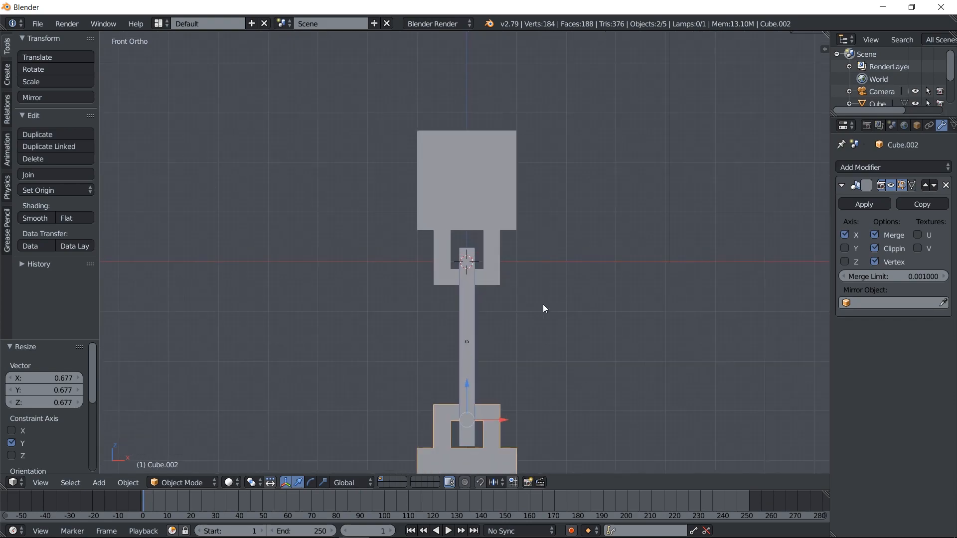
# Tilt the two lower links together in front view and move them so the upper one hooks into the top block's loop
pyautogui.press('z')
pyautogui.press('r')
pyautogui.click(629, 328)
pyautogui.press('g')
pyautogui.click(562, 310)
pyautogui.press('r')
pyautogui.click(570, 320)
pyautogui.press('g')
pyautogui.click(566, 321)
# Fine-tune the tilt and position of the two lower links, ending with a move of X -0.020 and Z 0.040
pyautogui.press('g')
pyautogui.click(565, 322)
pyautogui.press('r')
pyautogui.click(570, 328)
pyautogui.press('g')
pyautogui.click(564, 325)
pyautogui.press('g')
pyautogui.click(564, 324)
pyautogui.press('z')
pyautogui.moveTo(523, 315)
pyautogui.keyDown('shift'); pyautogui.mouseDown(button='middle')
pyautogui.moveTo(524, 282)
pyautogui.moveTo(569, 255)
pyautogui.mouseUp(button='middle'); pyautogui.keyUp('shift')
pyautogui.scroll(-1, 554, 272)
pyautogui.press('g')
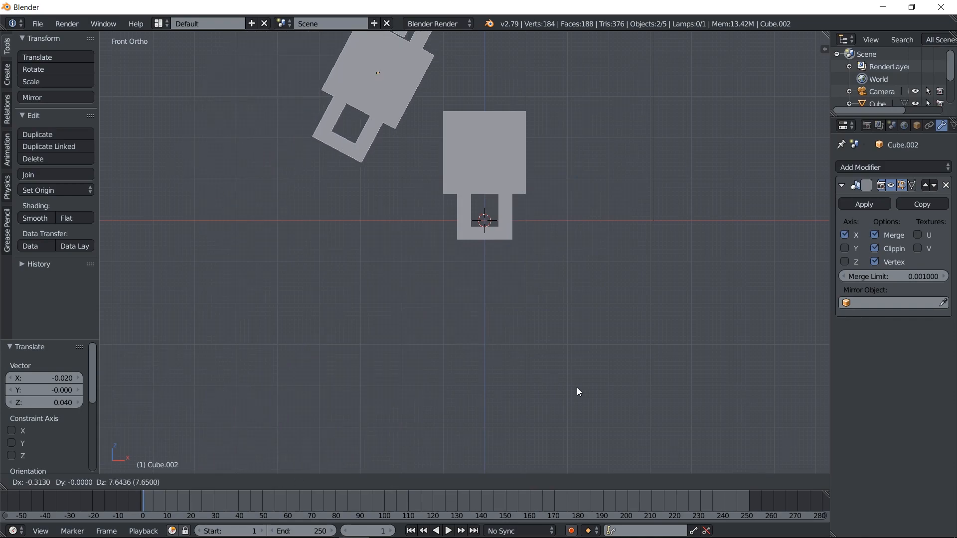
pyautogui.press('Escape')
# Select the top block and nudge it vertically to adjust how its loop fits around the tilted link
pyautogui.scroll(3, 460, 204)
pyautogui.press('z')
pyautogui.moveTo(433, 321)
pyautogui.mouseDown(button='middle')
pyautogui.moveTo(474, 332)
pyautogui.moveTo(492, 360)
pyautogui.mouseUp(button='middle')
pyautogui.press('z')
pyautogui.rightClick(474, 306)
pyautogui.scroll(3, 493, 363)
pyautogui.press('KP_1')
pyautogui.press('z')
pyautogui.rightClick(523, 380)
pyautogui.moveTo(498, 182)
pyautogui.mouseDown()
pyautogui.moveTo(494, 166)
pyautogui.moveTo(487, 188)
pyautogui.mouseUp()
pyautogui.moveTo(487, 188)
pyautogui.mouseDown(button='middle')
pyautogui.moveTo(549, 199)
pyautogui.moveTo(560, 261)
pyautogui.moveTo(559, 208)
pyautogui.moveTo(566, 252)
pyautogui.moveTo(597, 256)
pyautogui.moveTo(457, 228)
pyautogui.moveTo(451, 255)
pyautogui.mouseUp(button='middle')
pyautogui.press('z')
# Select one of the lower links and shift it slightly to adjust its fit in the chain
pyautogui.rightClick(571, 358)
pyautogui.press('KP_1')
pyautogui.scroll(-2, 569, 360)
pyautogui.press('z')
pyautogui.keyDown('shift'); pyautogui.moveTo(533, 438); pyautogui.dragTo(561, 274, button='middle'); pyautogui.keyUp('shift')
pyautogui.scroll(-3, 560, 274)
pyautogui.keyDown('shift'); pyautogui.rightClick(447, 346); pyautogui.keyUp('shift')
pyautogui.press('g')
pyautogui.click(442, 339)
# Select the top block and raise it 0.046 along the Z axis, keeping its rotation
pyautogui.moveTo(503, 283)
pyautogui.keyDown('shift'); pyautogui.mouseDown(button='middle')
pyautogui.moveTo(490, 348)
pyautogui.moveTo(504, 342)
pyautogui.moveTo(418, 295)
pyautogui.mouseUp(button='middle'); pyautogui.keyUp('shift')
pyautogui.scroll(4, 453, 329)
pyautogui.press('z')
pyautogui.press('KP_1')
pyautogui.scroll(2, 456, 246)
pyautogui.rightClick(539, 302)
pyautogui.press('z')
pyautogui.moveTo(497, 113); pyautogui.dragTo(497, 107)
pyautogui.press('r')
pyautogui.rightClick(653, 134)
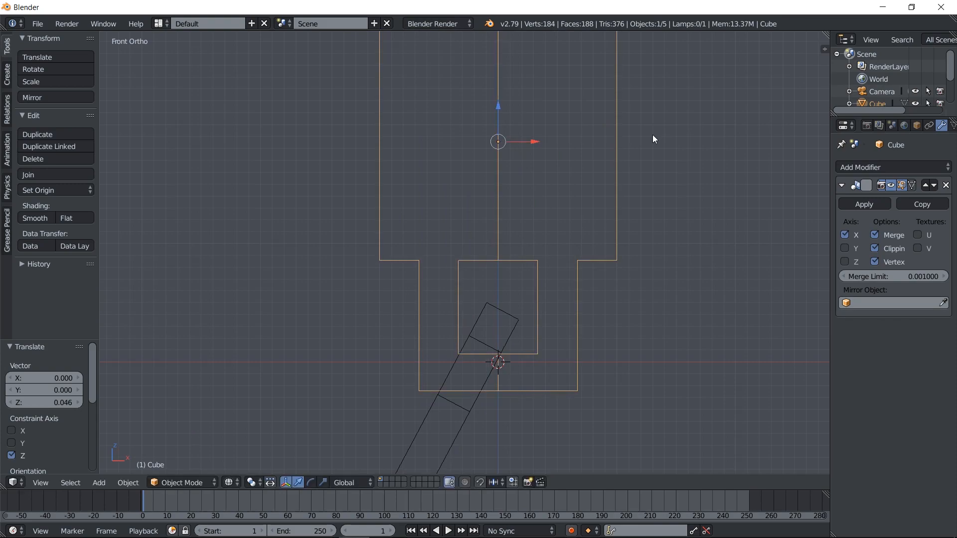
# Try lowering only the inner crossbar vertices of the top block's loop by 0.105 along Z, and undo it
pyautogui.press('Tab')
pyautogui.rightClick(530, 352)
pyautogui.moveTo(517, 321); pyautogui.dragTo(519, 334)
pyautogui.rightClick(577, 354)
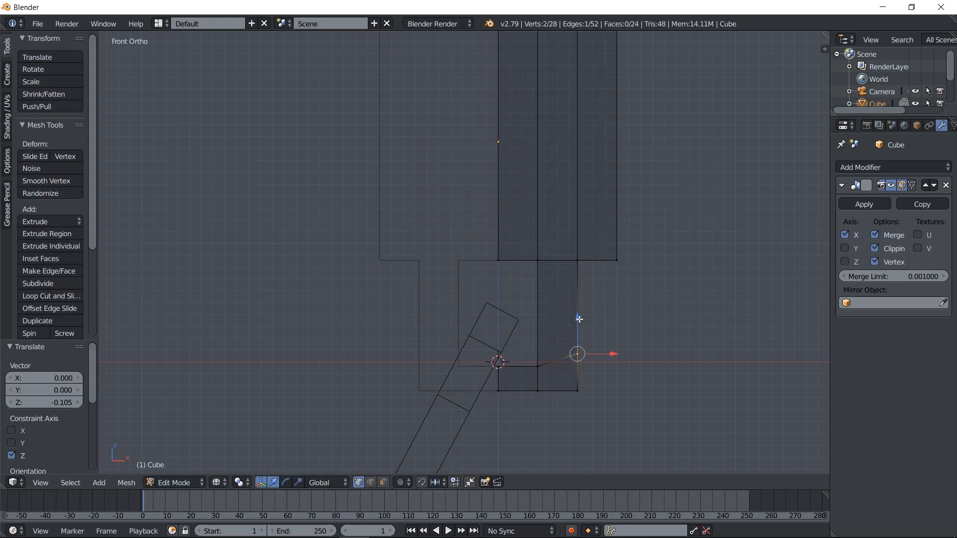
pyautogui.hotkey('ctrl', 'z')
pyautogui.hotkey('ctrl', 'z')
pyautogui.hotkey('ctrl', 'z')
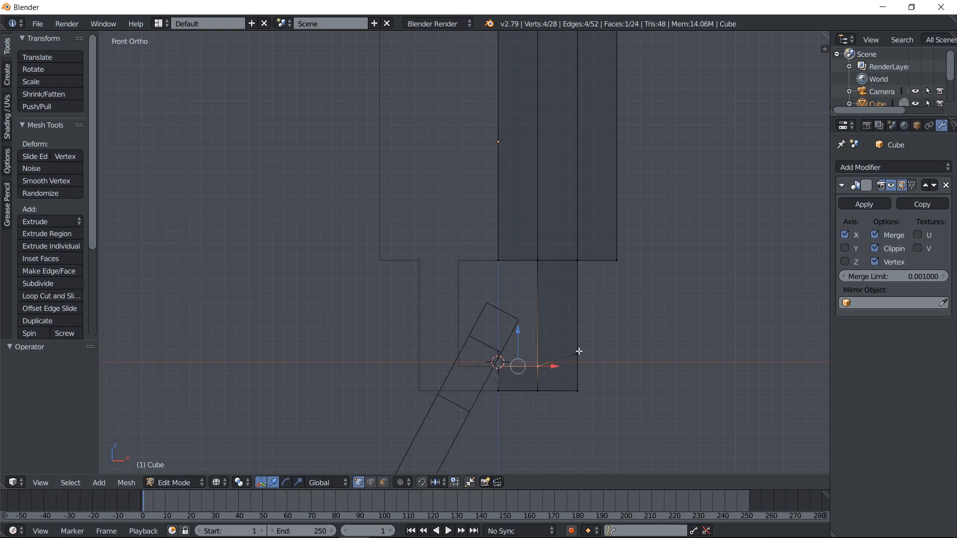
pyautogui.hotkey('ctrl', 'z')
# Add the outer vertices to the selection and lower the crossbar's whole upper edge in the top block's loop along Z, thinning the bar
pyautogui.press('c')
pyautogui.click(577, 351)
pyautogui.rightClick(577, 351)
pyautogui.moveTo(539, 326); pyautogui.dragTo(537, 341)
pyautogui.press('Tab')
pyautogui.press('Tab')
pyautogui.rightClick(518, 380)
pyautogui.keyDown('shift'); pyautogui.rightClick(558, 380); pyautogui.keyUp('shift')
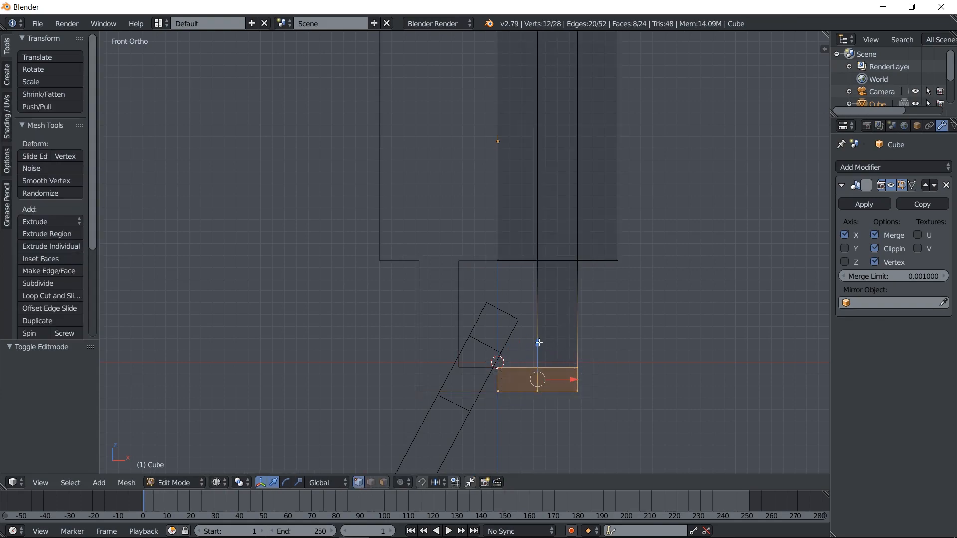
pyautogui.press('Tab')
pyautogui.moveTo(540, 337)
pyautogui.mouseDown(button='middle')
pyautogui.moveTo(496, 299)
pyautogui.moveTo(529, 322)
pyautogui.moveTo(549, 290)
pyautogui.moveTo(687, 304)
pyautogui.moveTo(484, 313)
pyautogui.moveTo(500, 237)
pyautogui.moveTo(473, 323)
pyautogui.mouseUp(button='middle')
pyautogui.press('z')
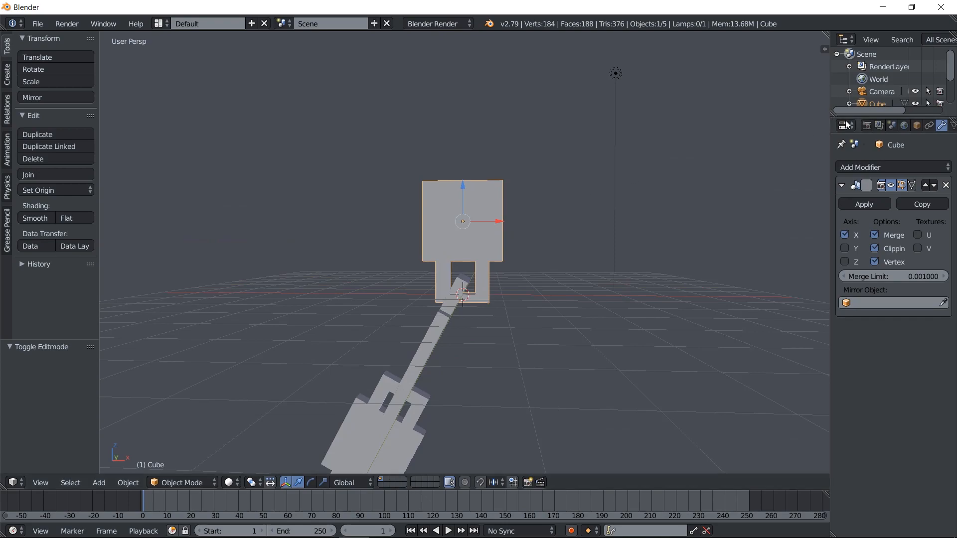
# Make the top block a Passive rigid body with a Mesh collision shape
pyautogui.scroll(-5, 919, 127)
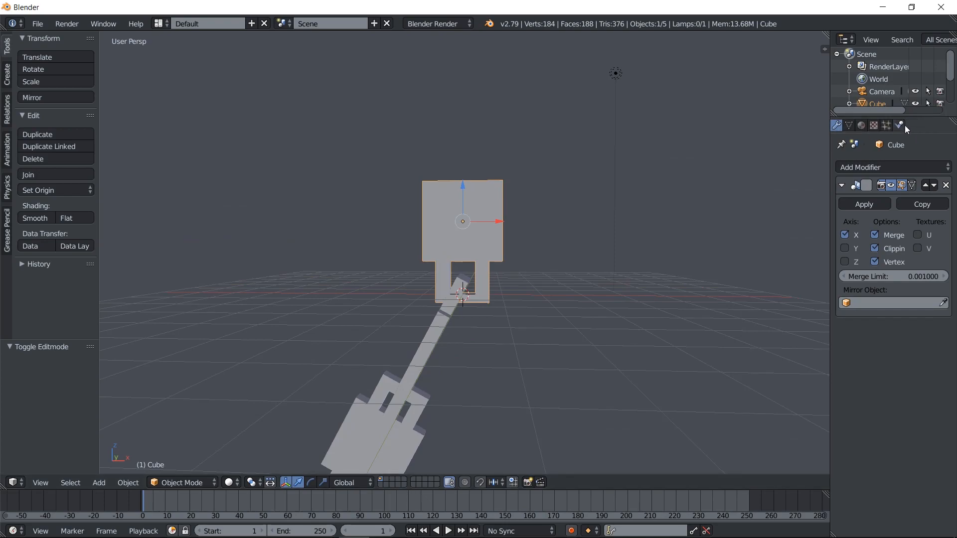
pyautogui.click(903, 125)
pyautogui.click(921, 223)
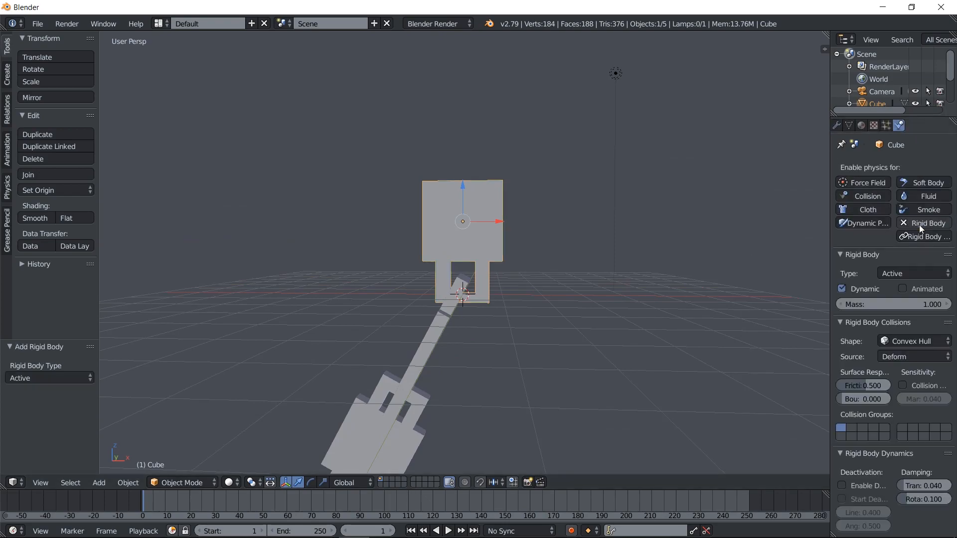
pyautogui.click(905, 273)
pyautogui.click(910, 274)
pyautogui.click(910, 274)
pyautogui.click(906, 246)
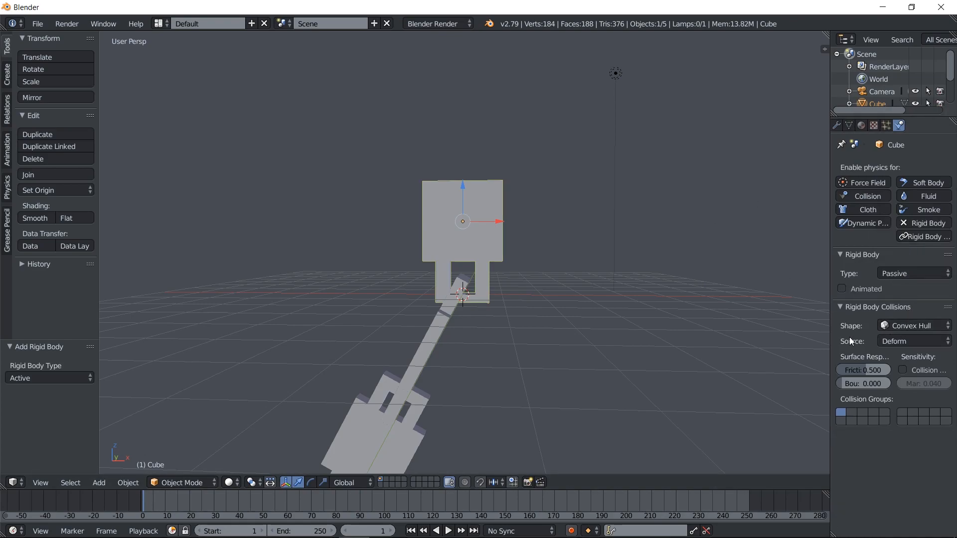
pyautogui.click(884, 326)
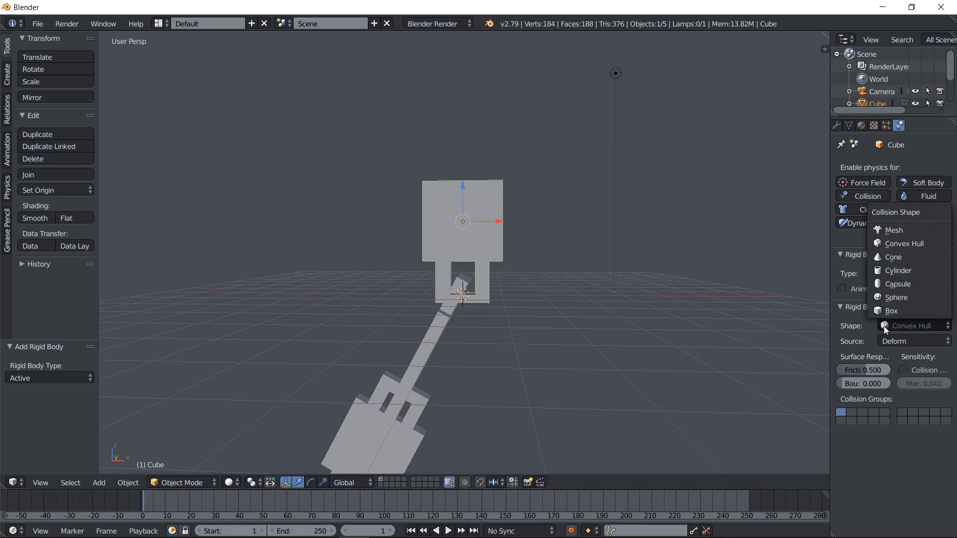
pyautogui.click(908, 230)
# Make the middle link an Active rigid body with a Mesh collision shape
pyautogui.moveTo(550, 287); pyautogui.dragTo(504, 269, button='middle')
pyautogui.rightClick(477, 262)
pyautogui.moveTo(737, 219); pyautogui.dragTo(558, 220, button='middle')
pyautogui.click(923, 223)
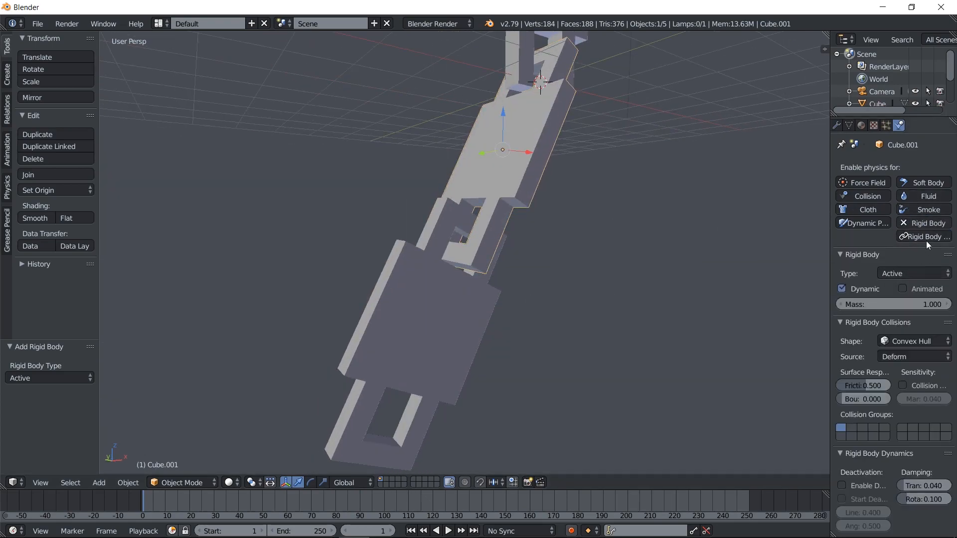
pyautogui.moveTo(660, 199); pyautogui.dragTo(629, 279, button='middle')
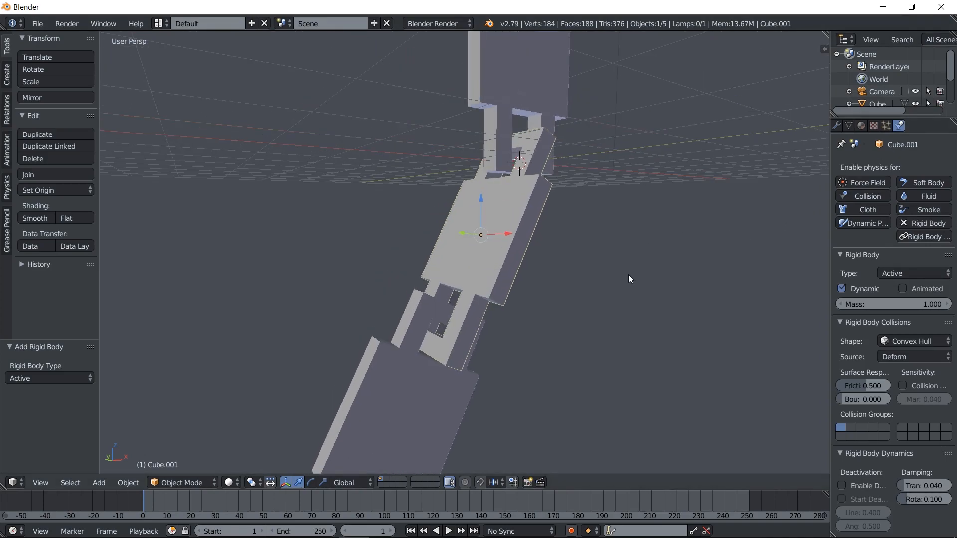
pyautogui.click(920, 274)
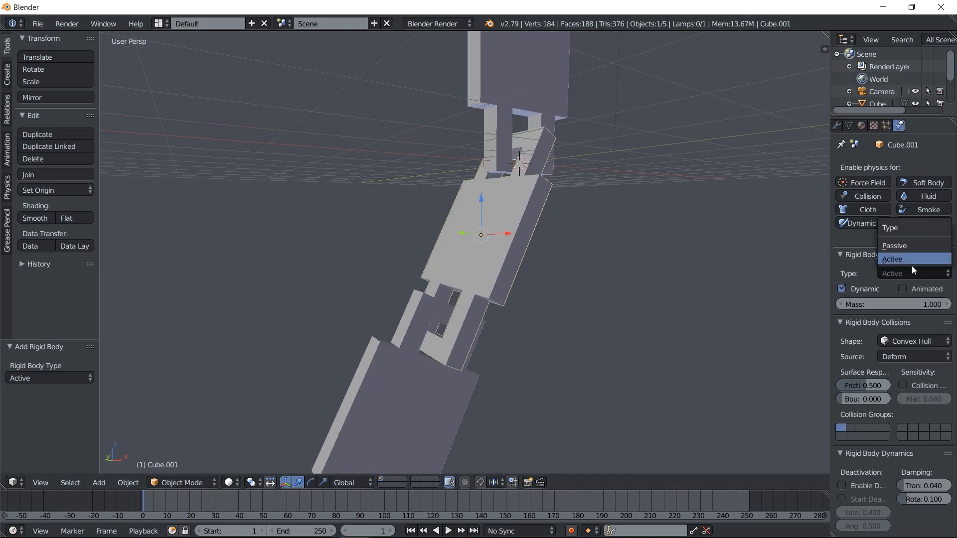
pyautogui.click(913, 264)
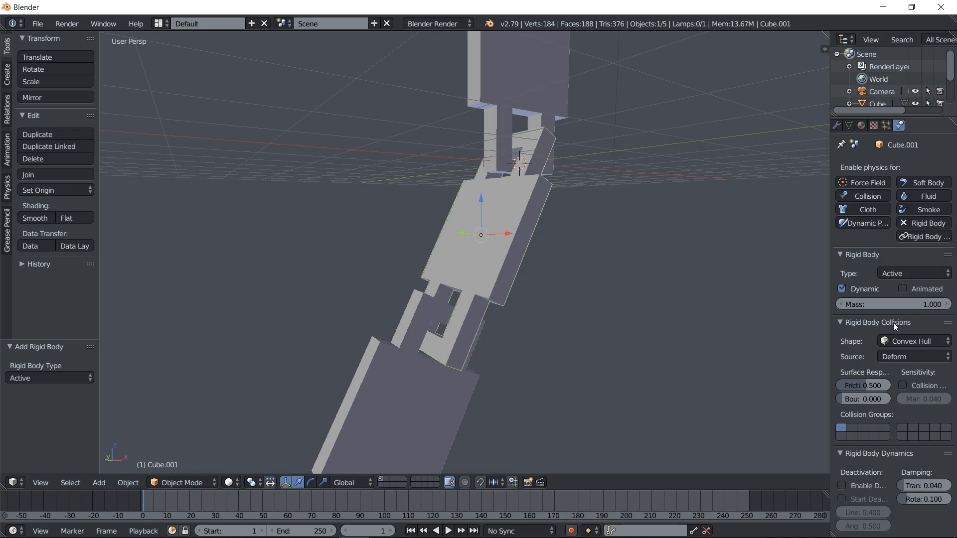
pyautogui.click(930, 344)
pyautogui.click(911, 247)
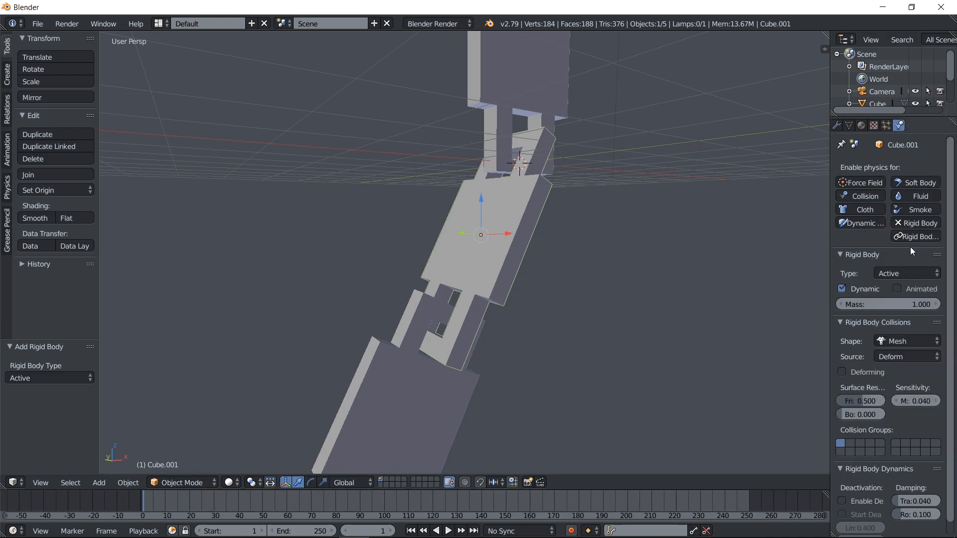
# Make the bottom link an Active rigid body with a Mesh collision shape
pyautogui.rightClick(447, 272)
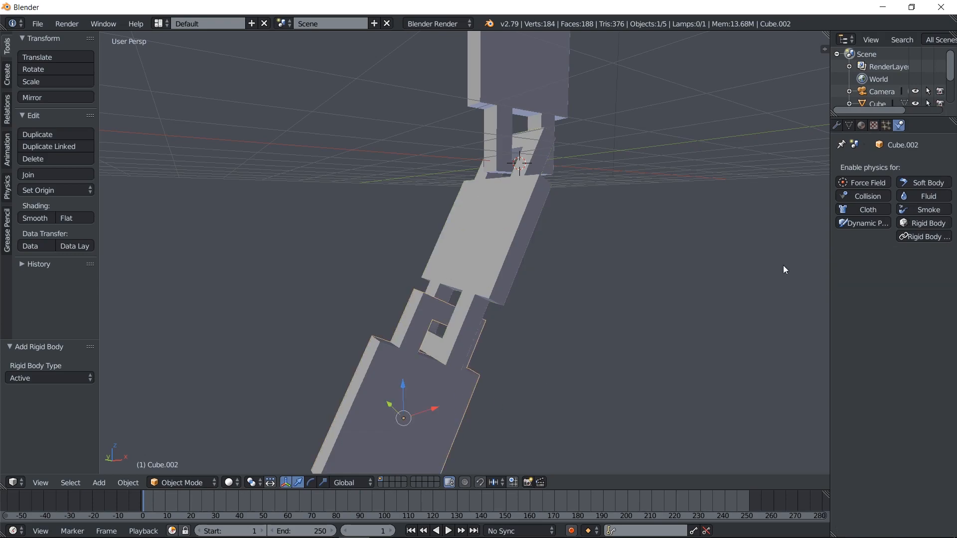
pyautogui.click(909, 225)
pyautogui.click(913, 267)
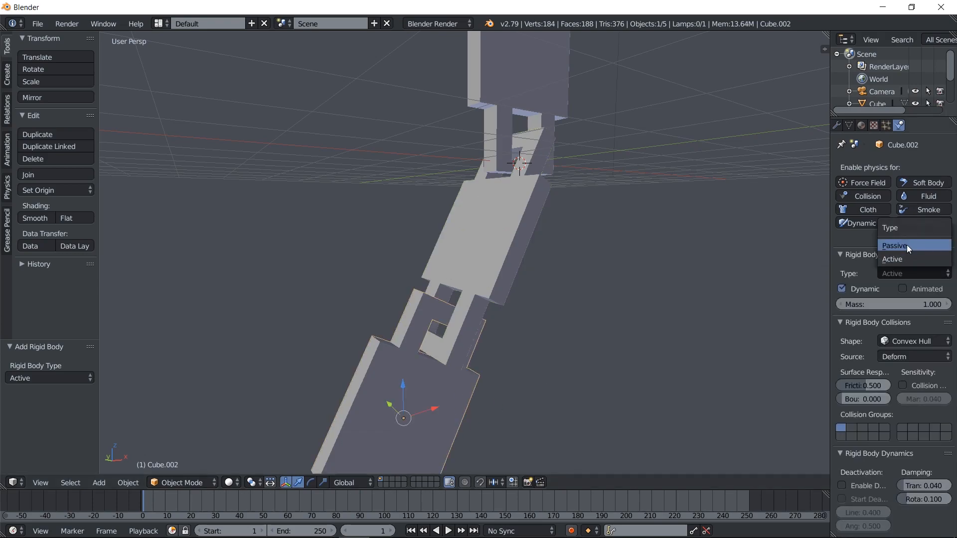
pyautogui.click(908, 246)
pyautogui.click(907, 272)
pyautogui.click(908, 259)
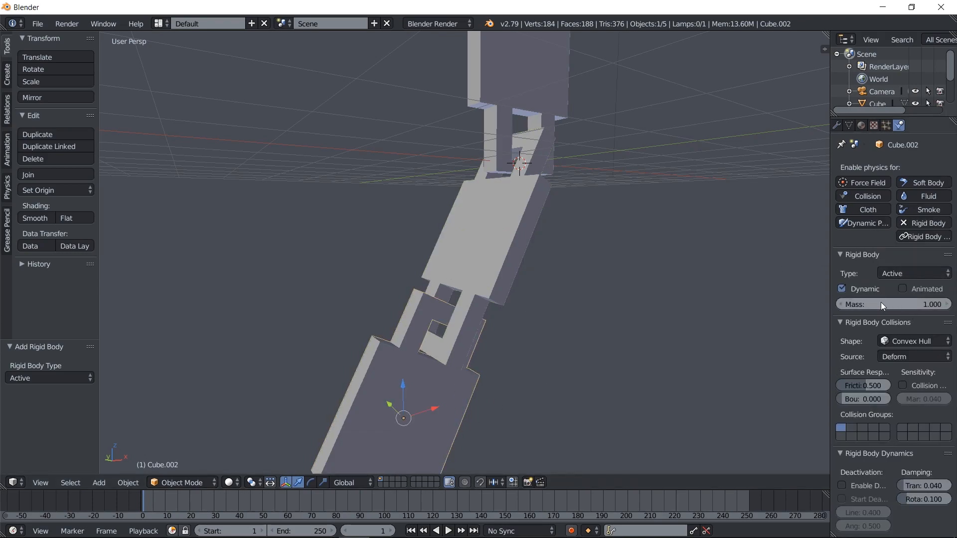
pyautogui.click(890, 340)
pyautogui.click(905, 247)
# Select the top block, play the rigid body simulation, and return to the first frame
pyautogui.keyDown('shift'); pyautogui.moveTo(540, 267); pyautogui.dragTo(528, 359, button='middle'); pyautogui.keyUp('shift')
pyautogui.rightClick(553, 263)
pyautogui.scroll(-2, 554, 265)
pyautogui.click(447, 531)
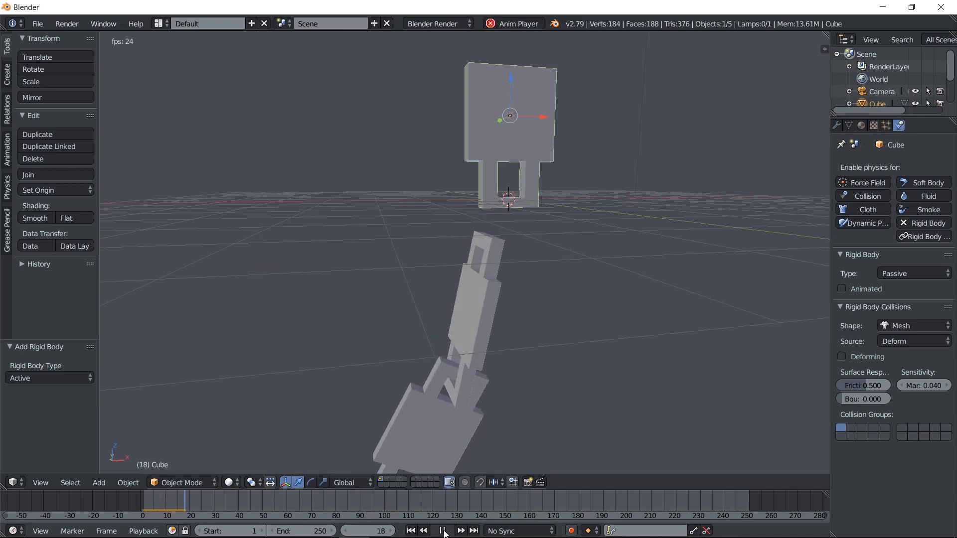
pyautogui.click(415, 532)
# Examine the joint between the top block and middle link in wireframe and solid display, comparing both objects' rigid body settings
pyautogui.press('KP_1')
pyautogui.press('KP_5')
pyautogui.press('z')
pyautogui.moveTo(497, 225)
pyautogui.keyDown('shift'); pyautogui.mouseDown(button='middle')
pyautogui.moveTo(408, 340)
pyautogui.moveTo(449, 301)
pyautogui.moveTo(526, 330)
pyautogui.moveTo(551, 312)
pyautogui.moveTo(530, 309)
pyautogui.moveTo(626, 283)
pyautogui.mouseUp(button='middle'); pyautogui.keyUp('shift')
pyautogui.rightClick(407, 340)
pyautogui.scroll(2, 449, 301)
pyautogui.press('z')
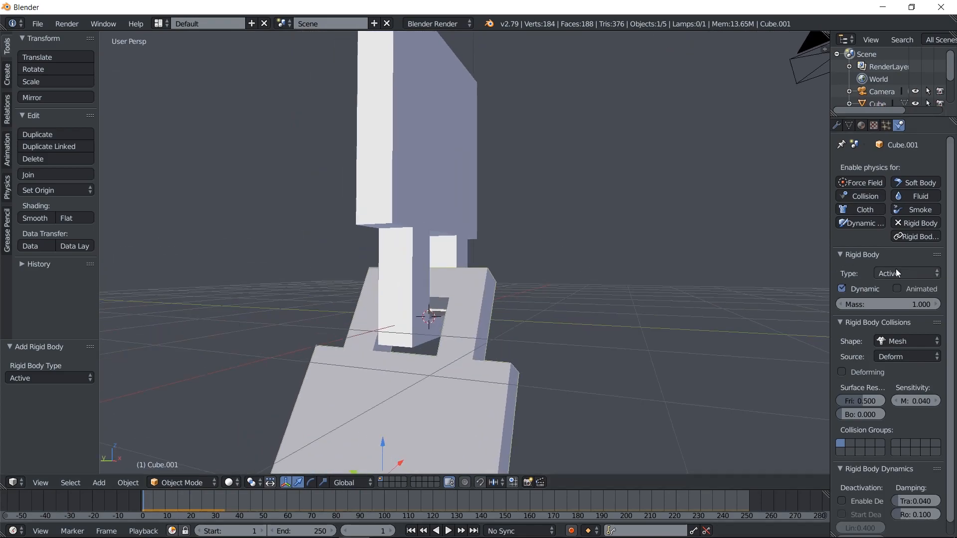
pyautogui.rightClick(474, 177)
pyautogui.moveTo(675, 242); pyautogui.dragTo(602, 270, button='middle')
pyautogui.rightClick(547, 306)
pyautogui.rightClick(591, 182)
pyautogui.moveTo(591, 182); pyautogui.dragTo(438, 482, button='middle')
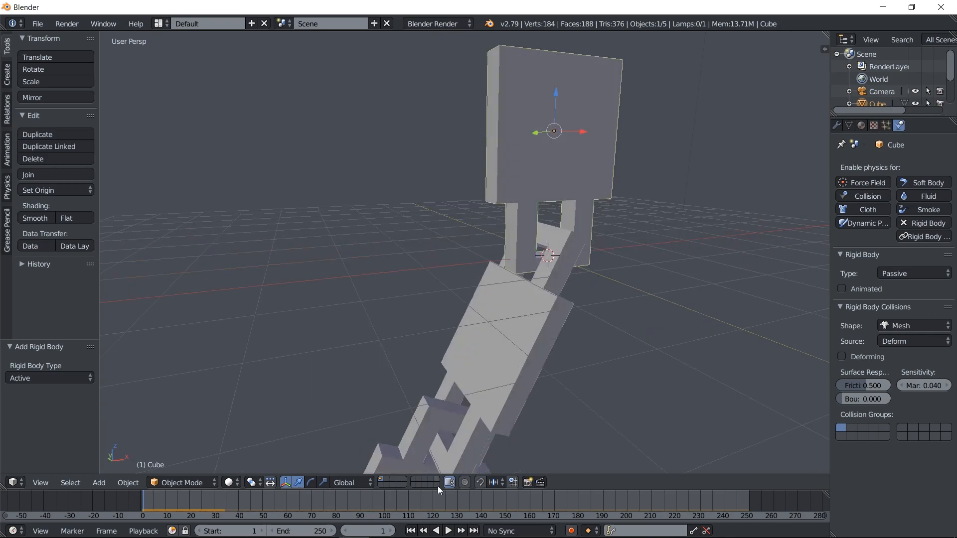
# Try enabling Animated on the top block's rigid body, play the simulation, and return to the first frame
pyautogui.click(864, 293)
pyautogui.click(448, 531)
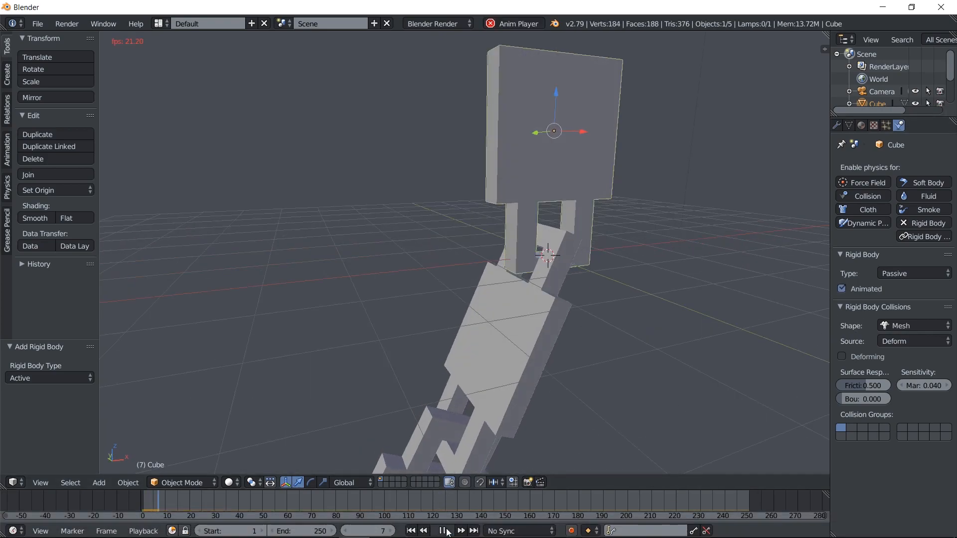
pyautogui.click(447, 531)
pyautogui.click(413, 531)
# Tilt the top block in front view toward the middle link's angle and reposition it, ending with a move of X 0.116 and Z -0.019
pyautogui.press('z')
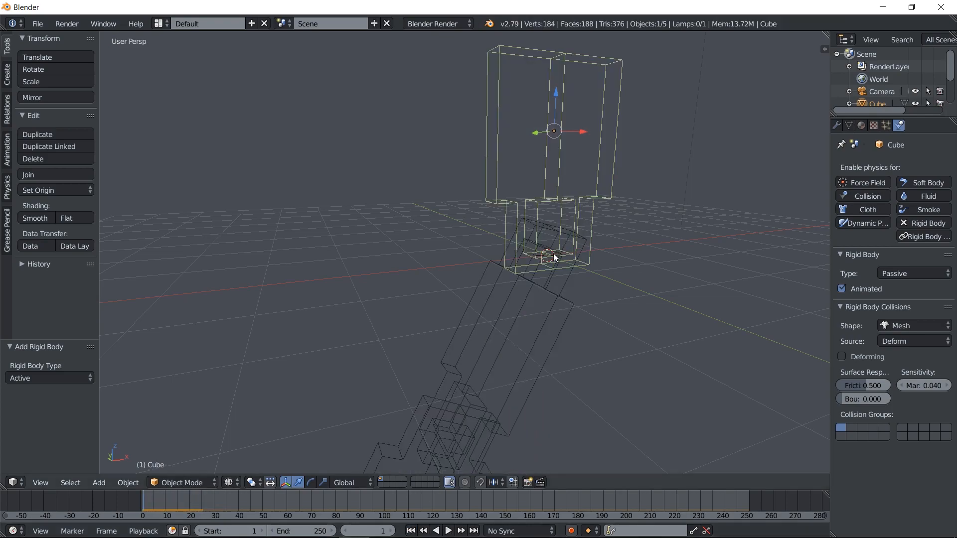
pyautogui.press('KP_1')
pyautogui.press('KP_5')
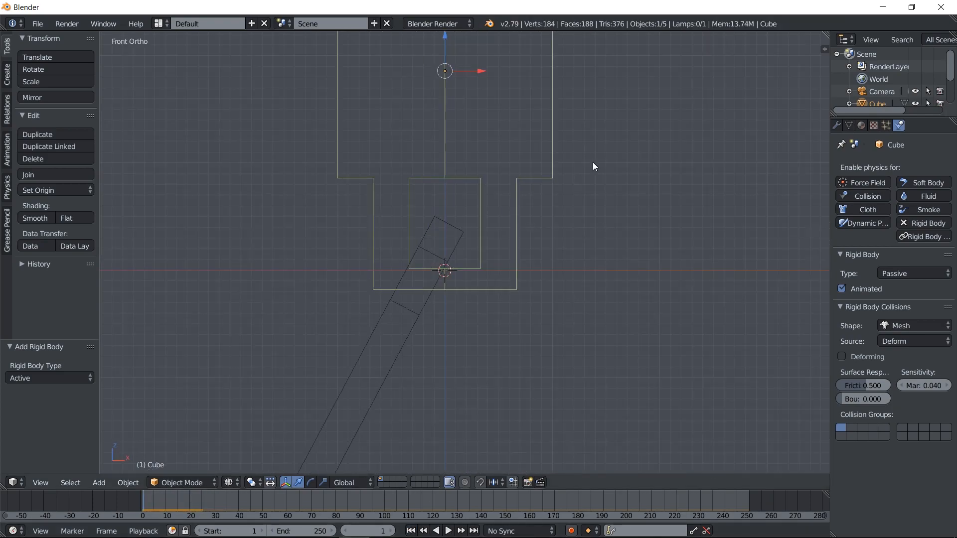
pyautogui.press('r')
pyautogui.click(603, 173)
pyautogui.press('g')
pyautogui.click(620, 183)
pyautogui.press('r')
pyautogui.click(628, 198)
pyautogui.press('g')
pyautogui.click(640, 201)
# Turn off Animated on the top block's rigid body and play the simulation in solid display
pyautogui.click(864, 292)
pyautogui.press('z')
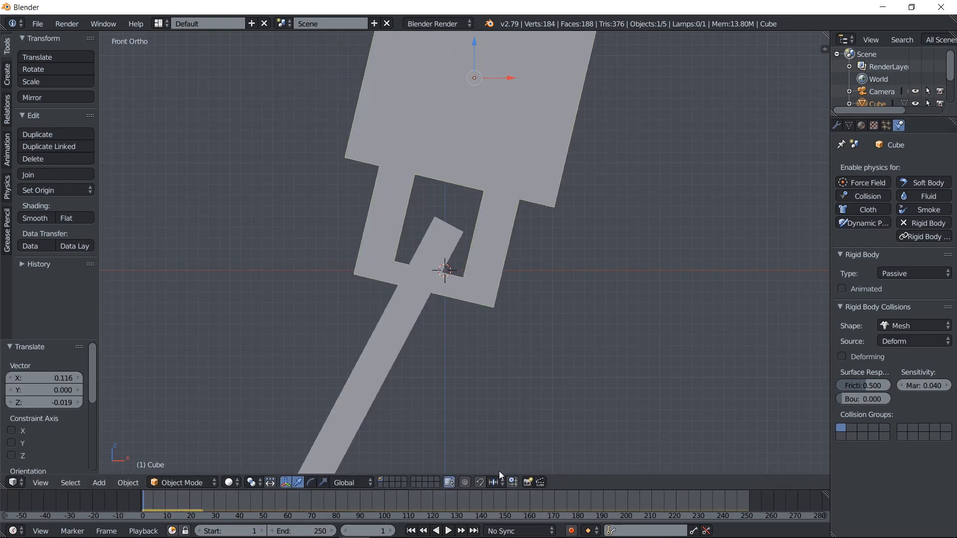
pyautogui.click(449, 533)
pyautogui.moveTo(543, 239); pyautogui.dragTo(516, 227, button='middle')
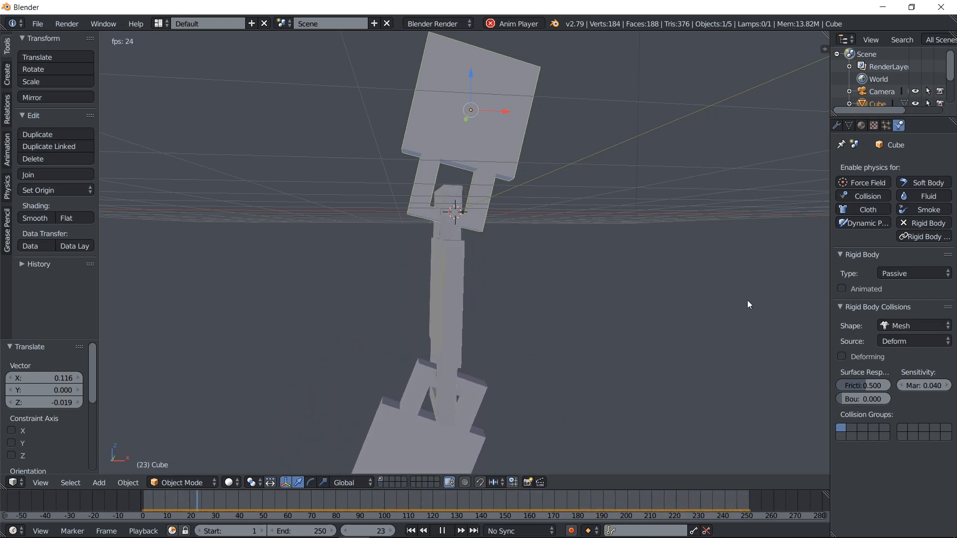
# Watch the swinging chain from several angles and in right view, and return the simulation to frame 1
pyautogui.moveTo(715, 322); pyautogui.dragTo(617, 215, button='middle')
pyautogui.moveTo(662, 303); pyautogui.dragTo(685, 236, button='middle')
pyautogui.keyDown('shift'); pyautogui.moveTo(654, 349); pyautogui.dragTo(626, 273, button='middle'); pyautogui.keyUp('shift')
pyautogui.press('KP_3')
pyautogui.scroll(1, 496, 399)
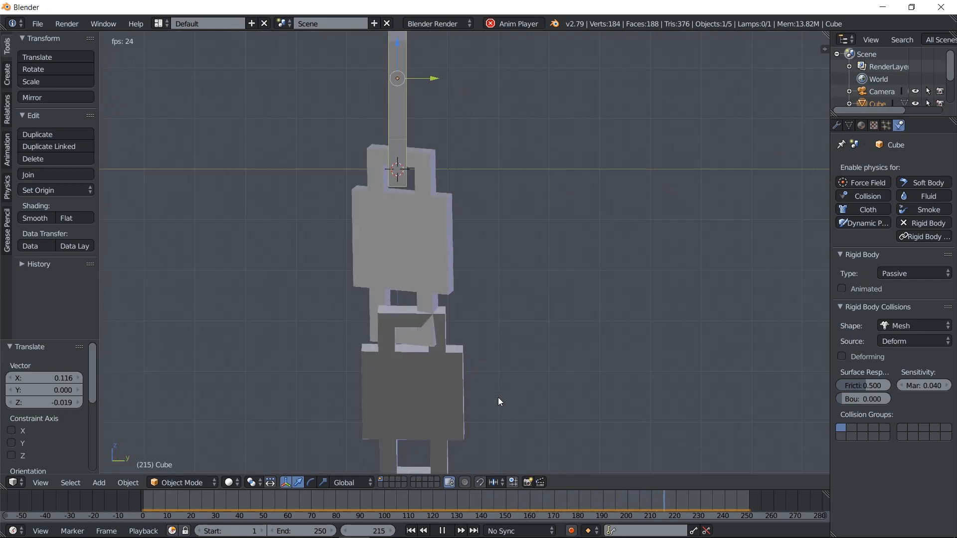
pyautogui.click(444, 531)
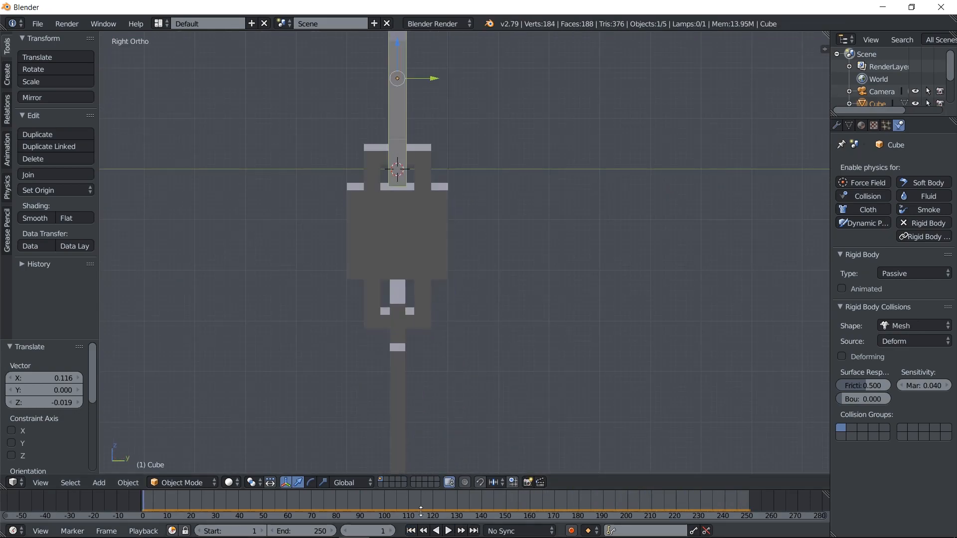
# Select the bottom link and move it by X -0.071 and Z -0.109 in front wireframe view to adjust its fit around the middle link
pyautogui.press('KP_1')
pyautogui.press('z')
pyautogui.rightClick(393, 333)
pyautogui.press('z')
pyautogui.moveTo(409, 340); pyautogui.dragTo(471, 331, button='middle')
pyautogui.press('KP_1')
pyautogui.press('z')
pyautogui.press('g')
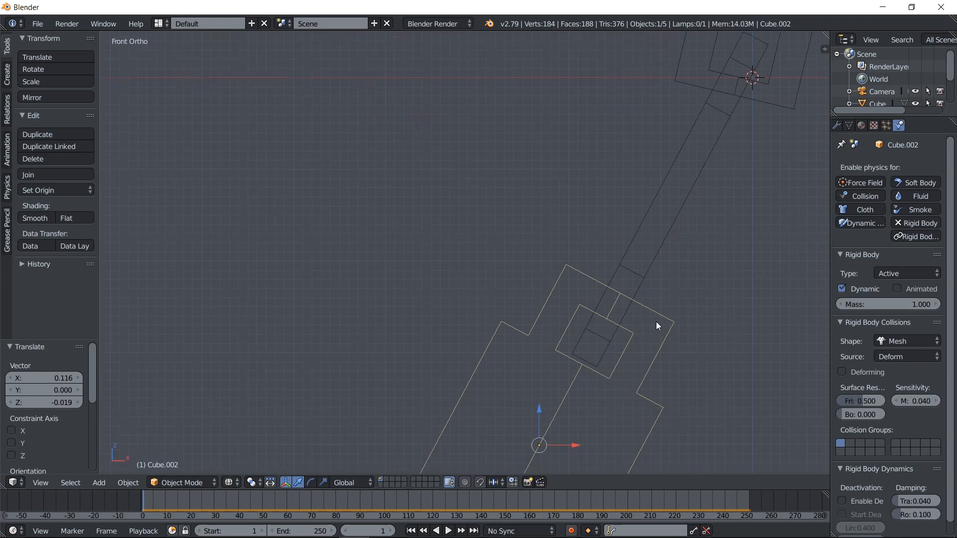
pyautogui.click(580, 288)
pyautogui.keyDown('shift'); pyautogui.moveTo(614, 138); pyautogui.dragTo(432, 273, button='middle'); pyautogui.keyUp('shift')
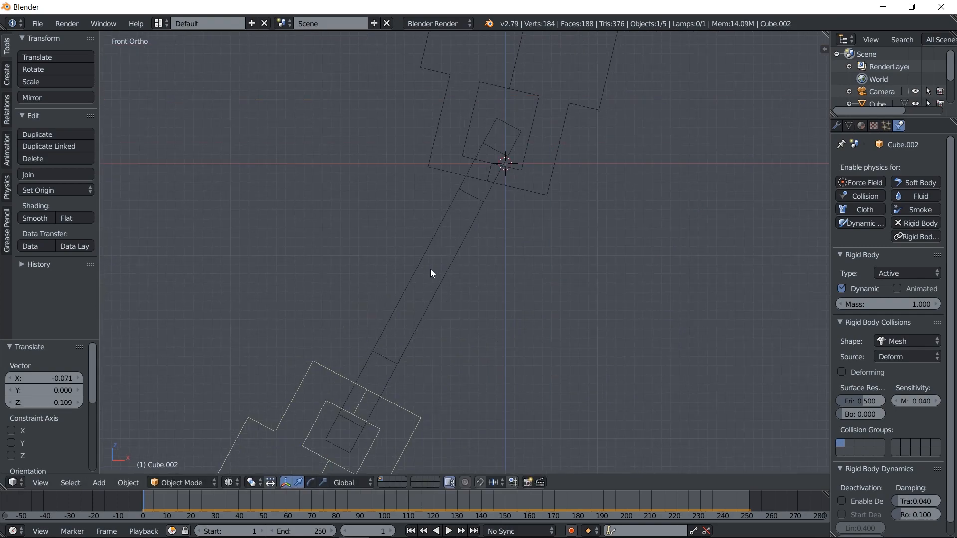
# Rotate and move the middle link in front wireframe view to refine its fit through the top block's loop
pyautogui.rightClick(453, 241)
pyautogui.press('r')
pyautogui.click(608, 236)
pyautogui.press('g')
pyautogui.click(614, 239)
pyautogui.press('r')
pyautogui.click(619, 224)
pyautogui.press('g')
pyautogui.click(629, 228)
# Rotate and move the bottom link in small alternating adjustments so its loop fits around the middle link's lower end
pyautogui.keyDown('shift'); pyautogui.moveTo(518, 359); pyautogui.dragTo(548, 228, button='middle'); pyautogui.keyUp('shift')
pyautogui.rightClick(360, 277)
pyautogui.press('g')
pyautogui.click(484, 342)
pyautogui.press('r')
pyautogui.click(480, 325)
pyautogui.press('g')
pyautogui.click(485, 329)
pyautogui.press('r')
pyautogui.click(485, 325)
pyautogui.press('g')
pyautogui.click(486, 328)
# Switch to solid display, play the rigid body simulation and watch the swinging chain from different angles
pyautogui.press('z')
pyautogui.moveTo(442, 289); pyautogui.dragTo(430, 455, button='middle')
pyautogui.click(458, 531)
pyautogui.click(450, 531)
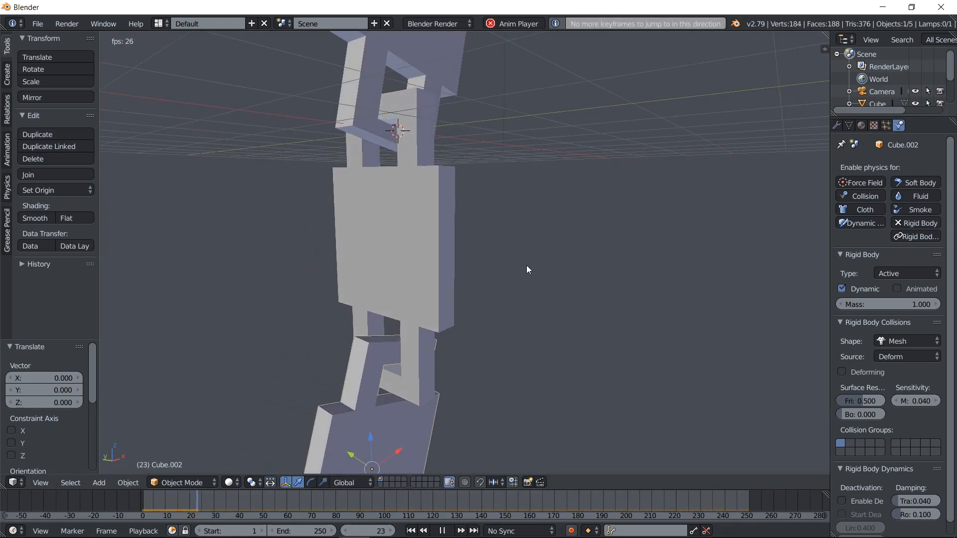
pyautogui.moveTo(550, 168); pyautogui.dragTo(514, 291, button='middle')
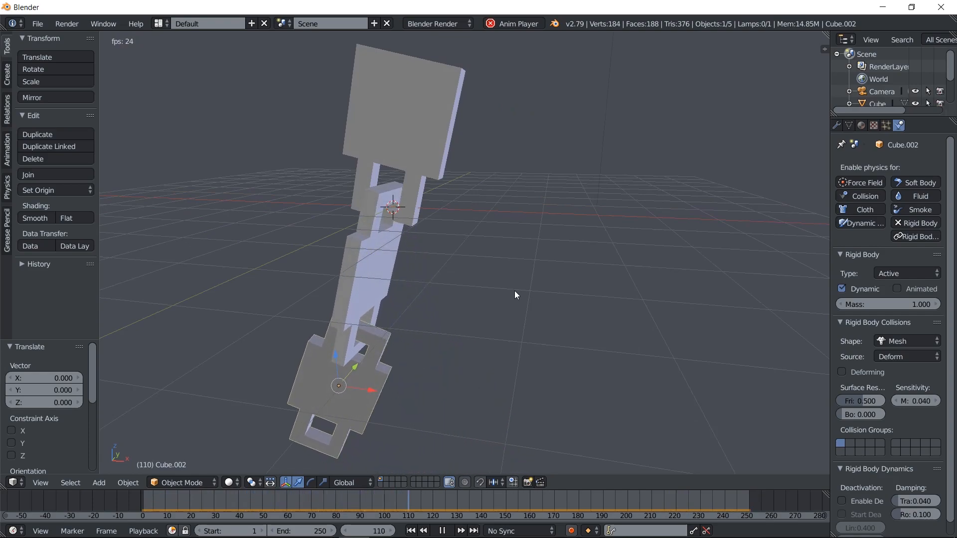
# Compare the rigid body settings of the top block and the middle link, including their Type, while the simulation plays
pyautogui.rightClick(430, 115)
pyautogui.moveTo(426, 130); pyautogui.dragTo(778, 295, button='middle')
pyautogui.click(903, 274)
pyautogui.click(903, 273)
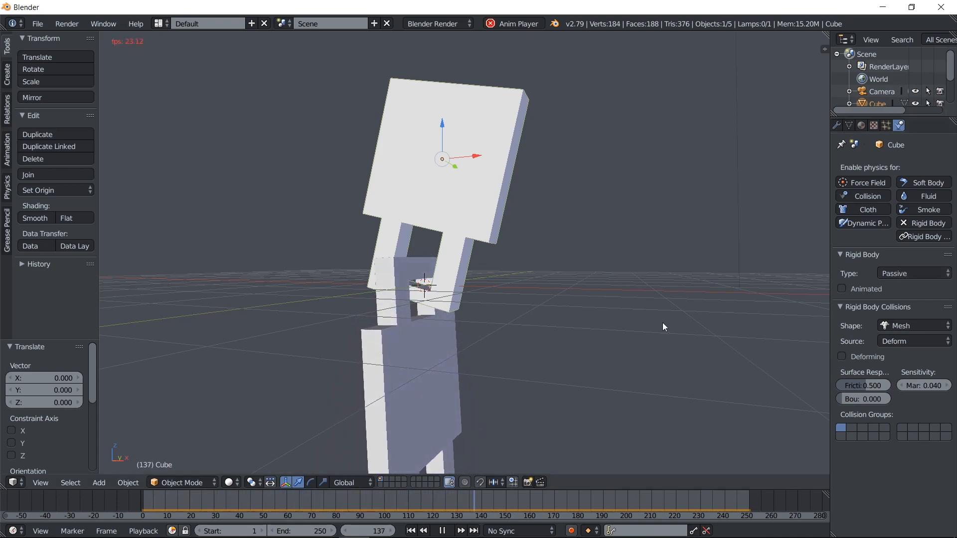
pyautogui.rightClick(468, 378)
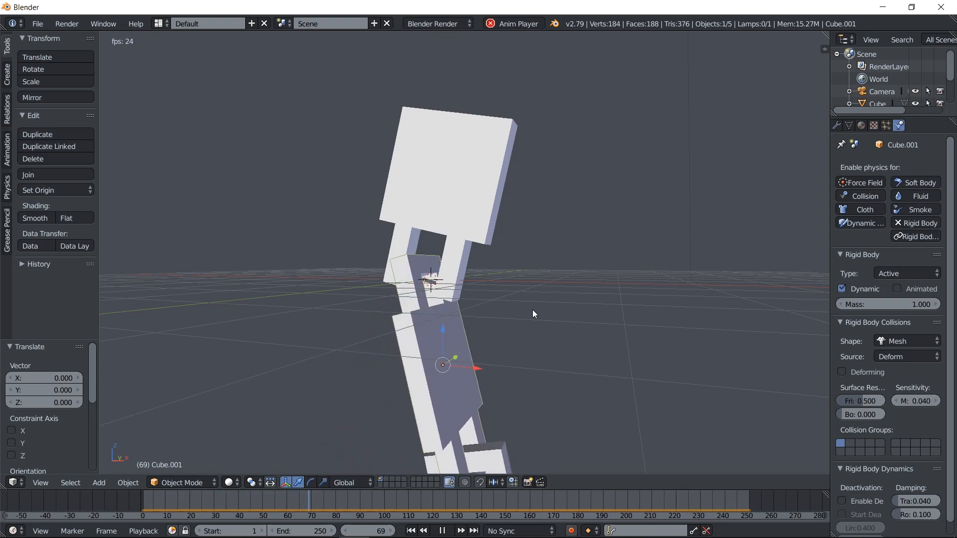
pyautogui.rightClick(467, 225)
pyautogui.rightClick(418, 349)
pyautogui.rightClick(461, 232)
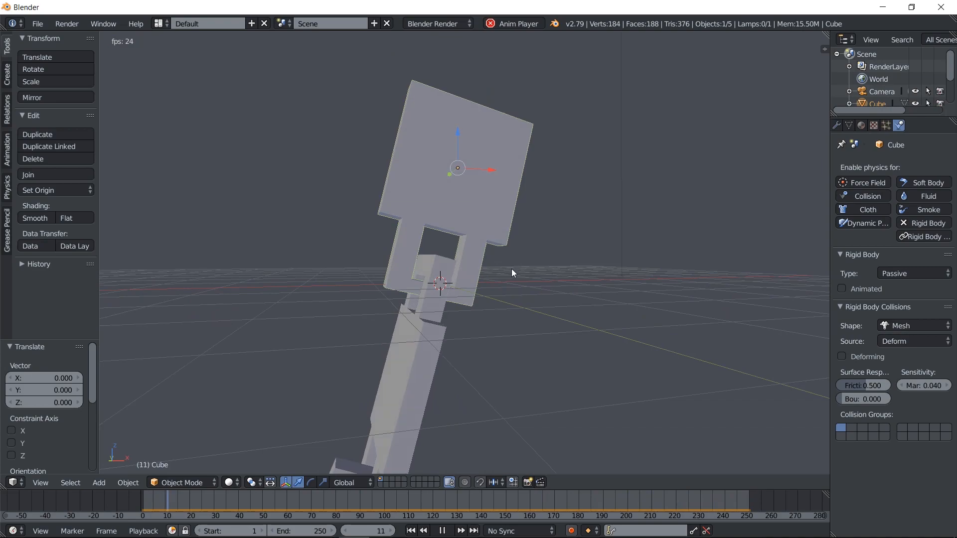
pyautogui.moveTo(518, 267); pyautogui.dragTo(555, 238, button='middle')
pyautogui.scroll(2, 459, 239)
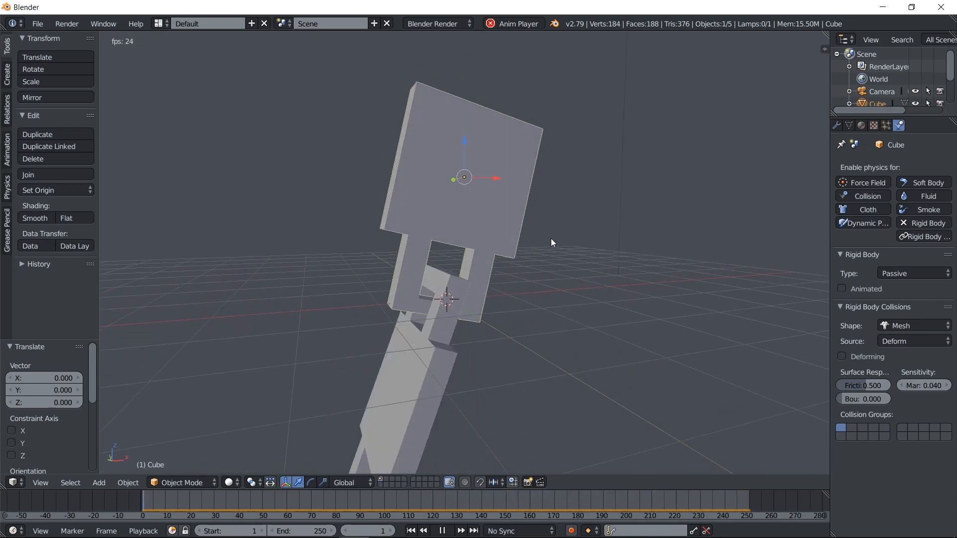
pyautogui.hotkey('shift', 'a')
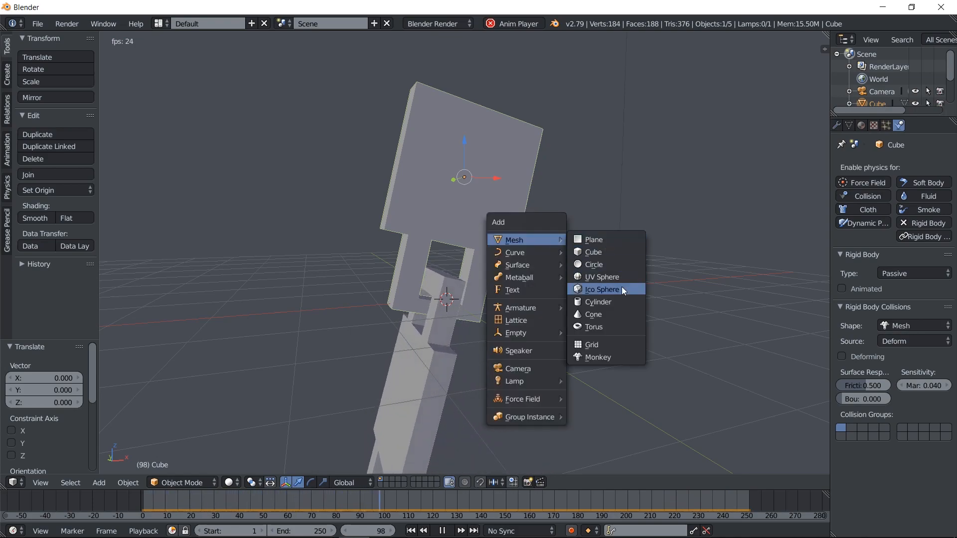
pyautogui.keyDown('shift'); pyautogui.moveTo(552, 273); pyautogui.dragTo(473, 280, button='middle'); pyautogui.keyUp('shift')
pyautogui.keyDown('shift'); pyautogui.moveTo(576, 283); pyautogui.dragTo(605, 316, button='middle'); pyautogui.keyUp('shift')
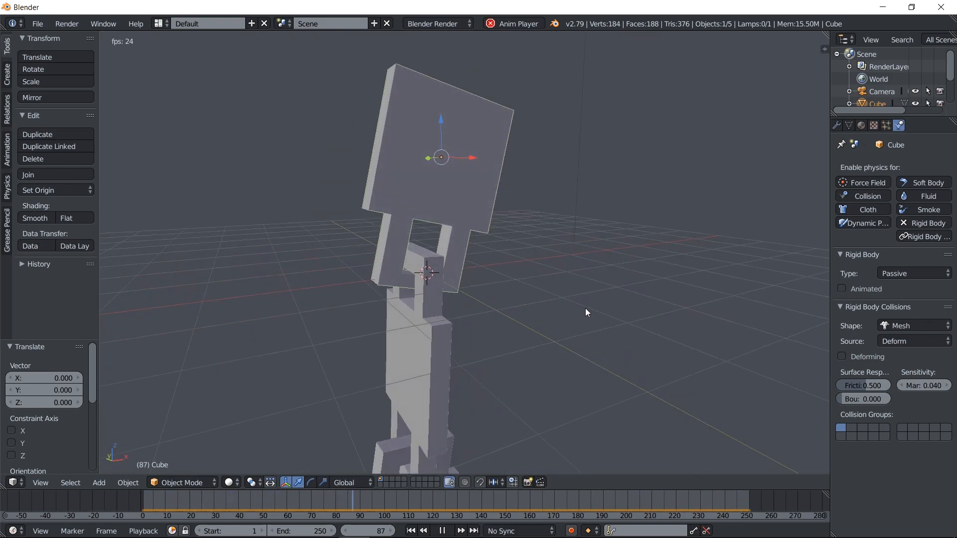
# Show the scene's render settings while the chain simulation keeps playing
pyautogui.scroll(5, 896, 124)
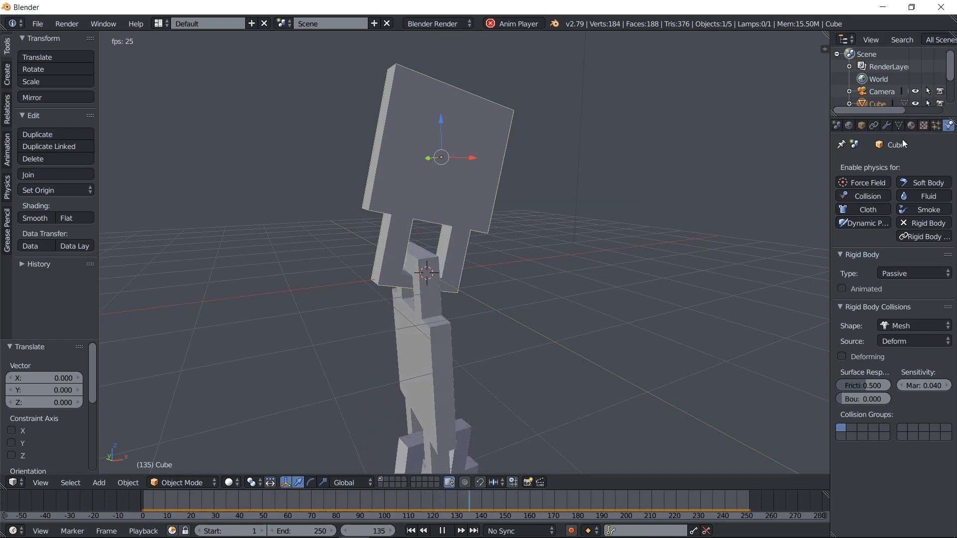
pyautogui.click(866, 126)
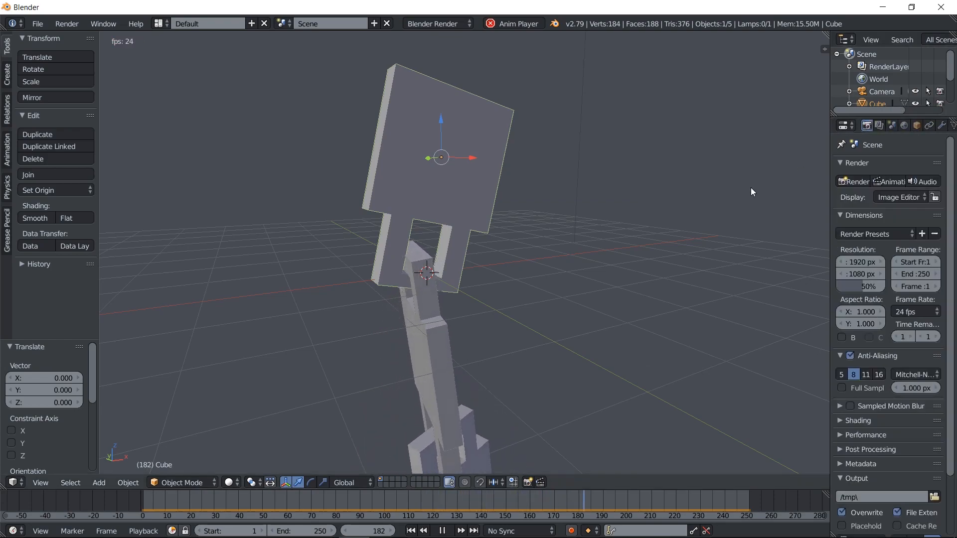
pyautogui.moveTo(527, 176); pyautogui.dragTo(614, 175, button='middle')
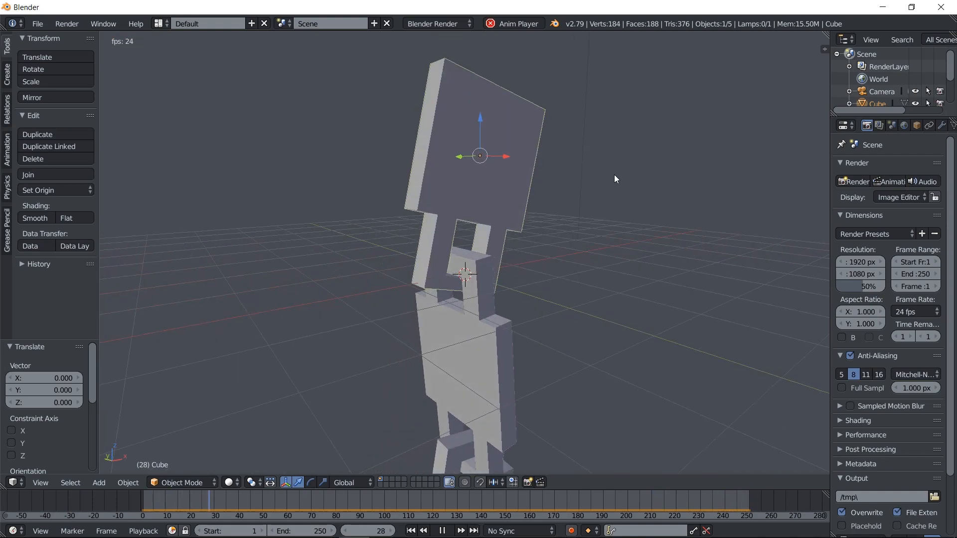